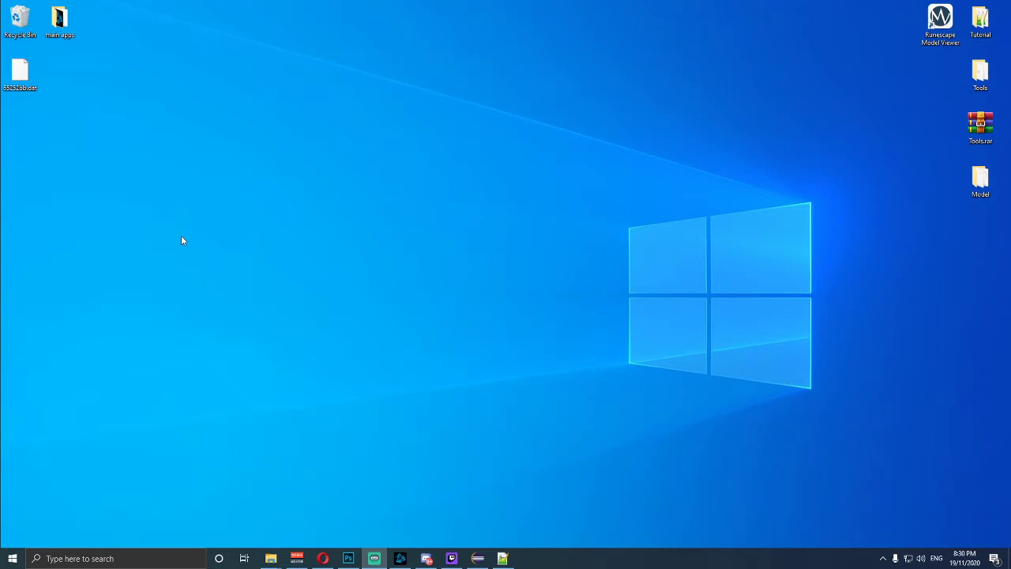
From the Tools folder, launch RSDataSuite v1.2.2 and its model viewer, then set the viewer aside.
double_click(979, 71)
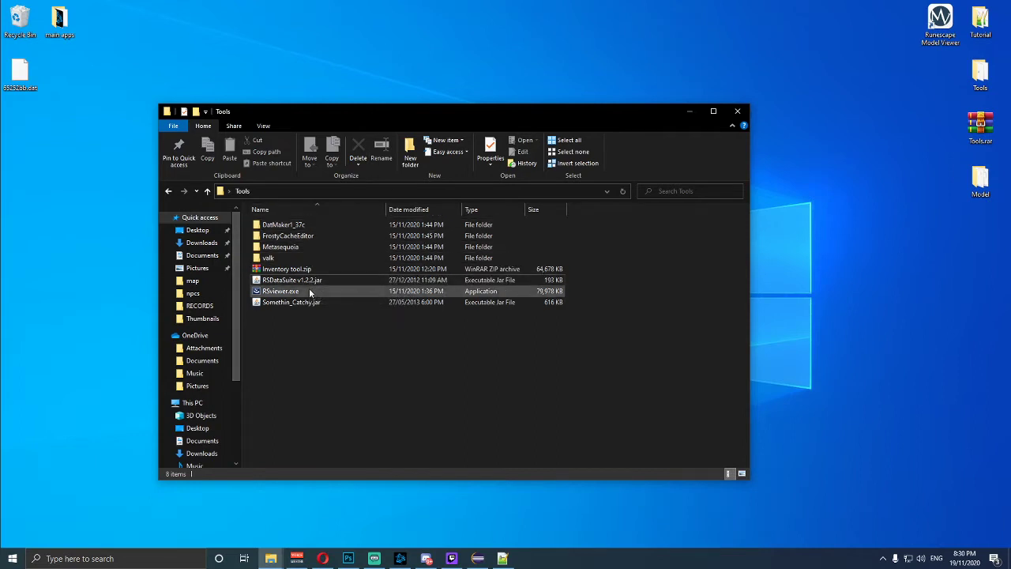
left_click(288, 281)
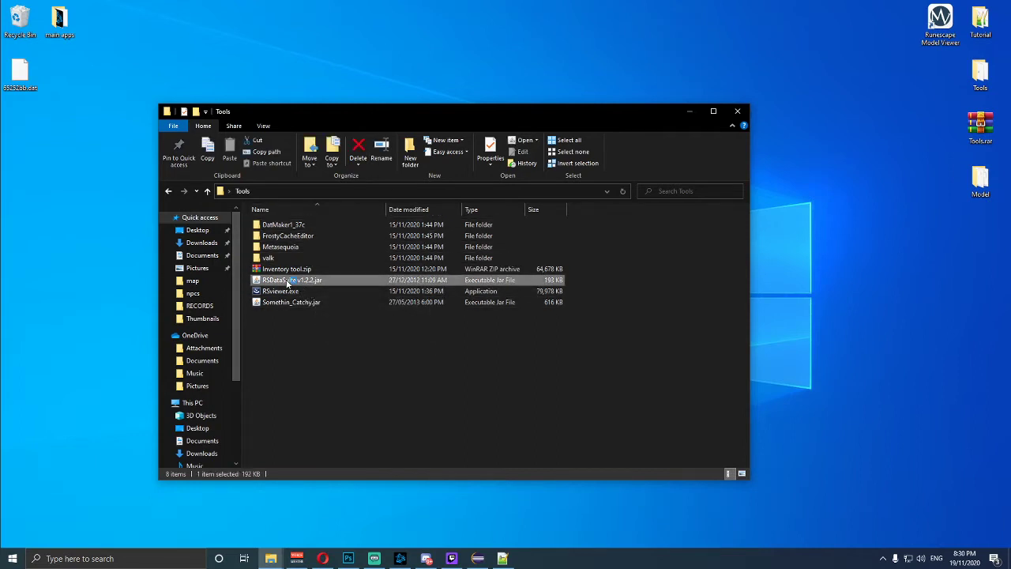
double_click(288, 282)
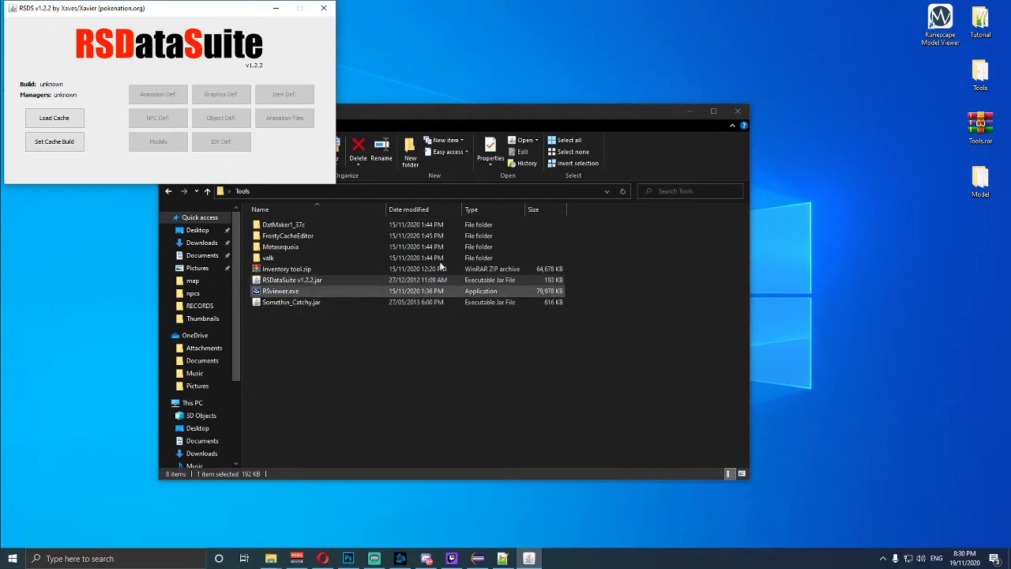
mouse_move(935, 24)
left_mouse_down()
mouse_move(851, 25)
mouse_move(924, 22)
left_mouse_up()
double_click(932, 24)
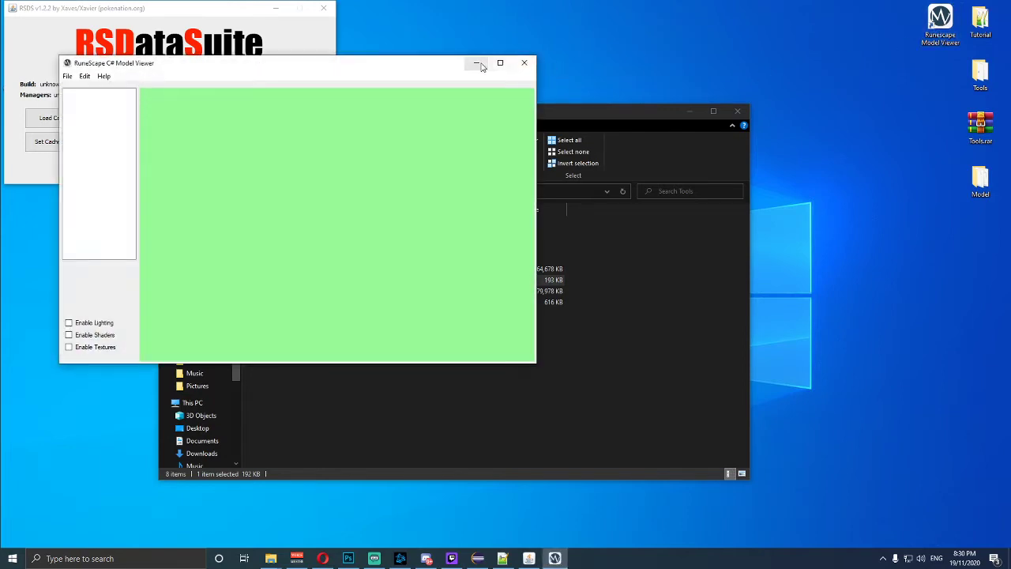
left_click(478, 64)
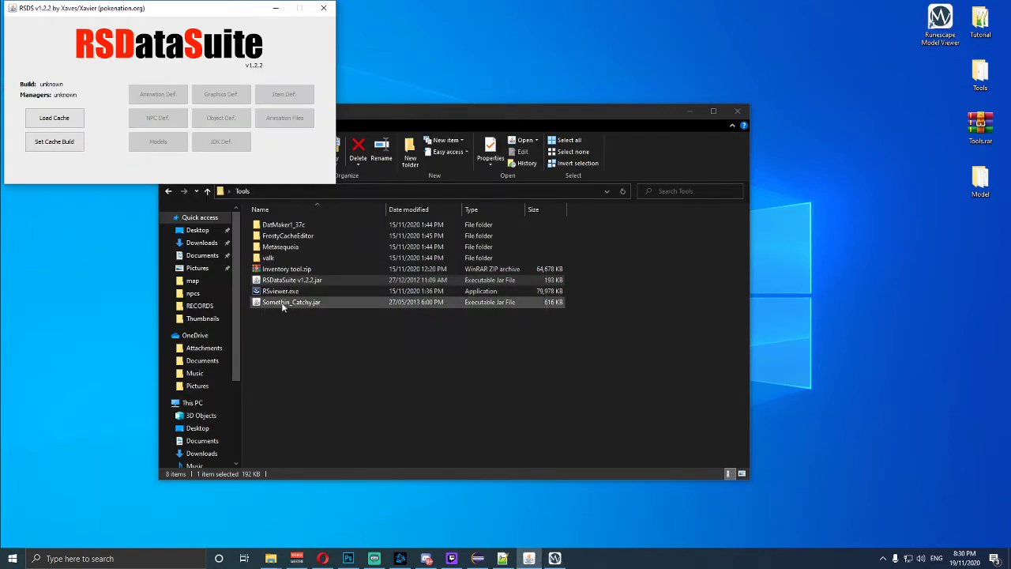
Run Valk.bat in the valk folder to start Valkyr Cache Suite.
double_click(269, 257)
left_click(271, 226)
double_click(271, 226)
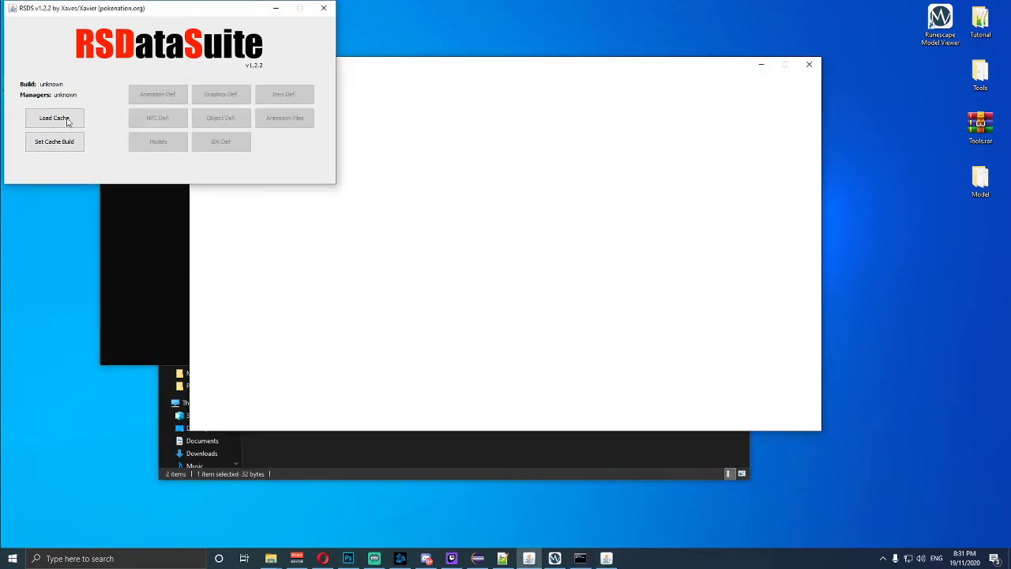
Load the Desktop\Tutorial\718\Originals\Feather Server\data cache into RSDataSuite (Build 718).
left_click(54, 118)
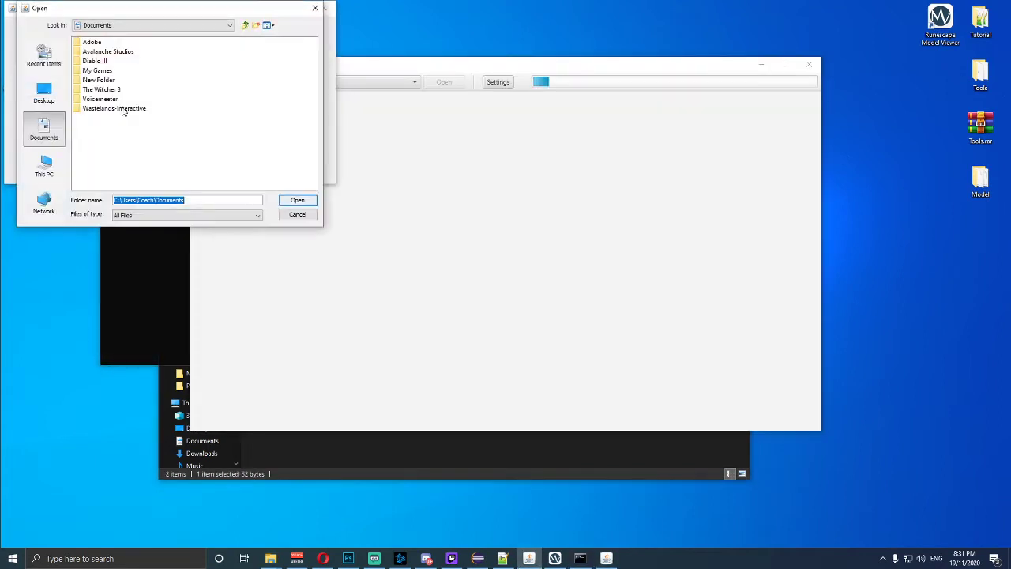
left_click(43, 166)
left_click(43, 93)
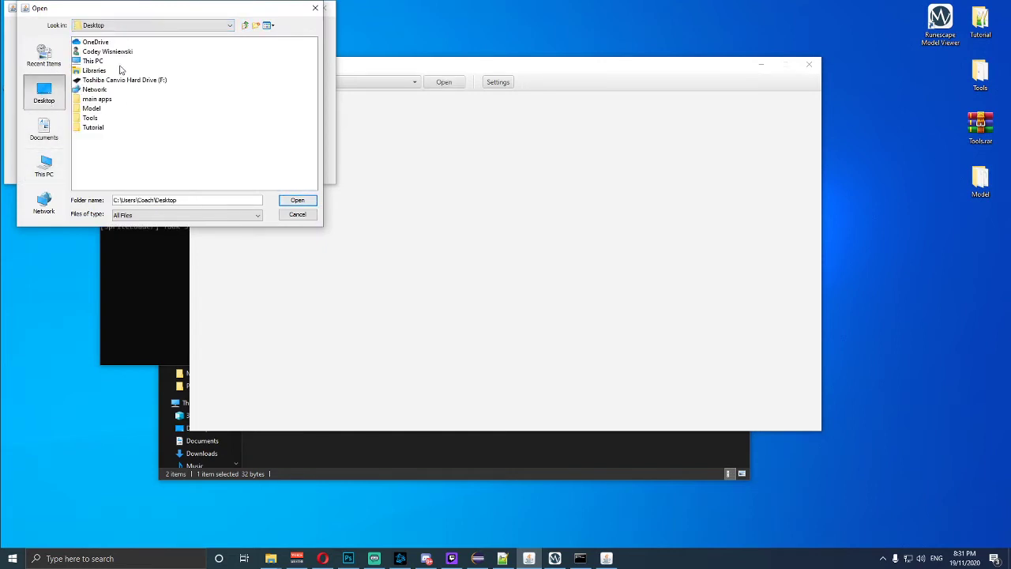
double_click(93, 127)
double_click(87, 41)
double_click(91, 41)
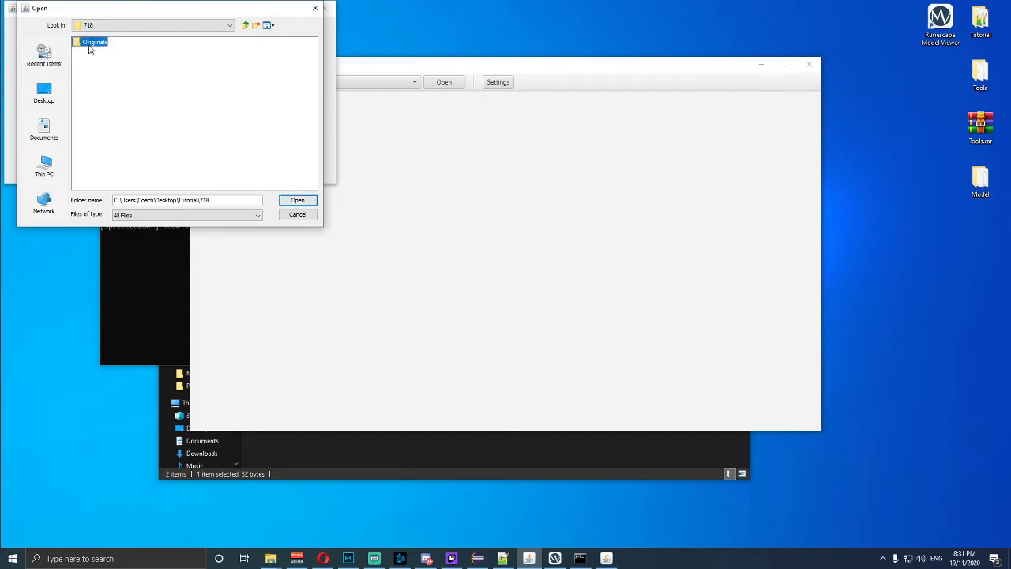
left_click(92, 44)
double_click(91, 43)
double_click(93, 79)
left_click(291, 201)
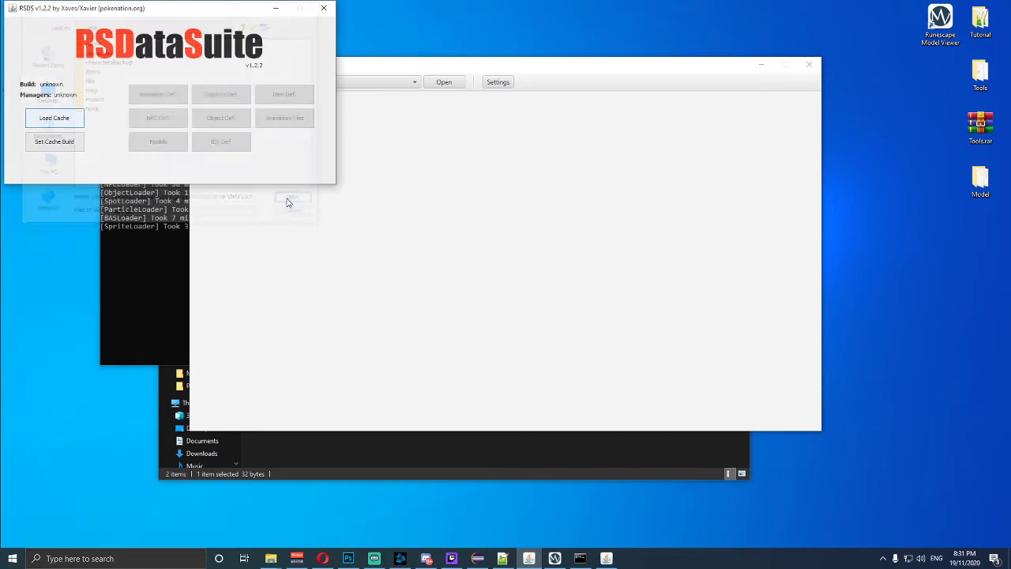
left_click(408, 76)
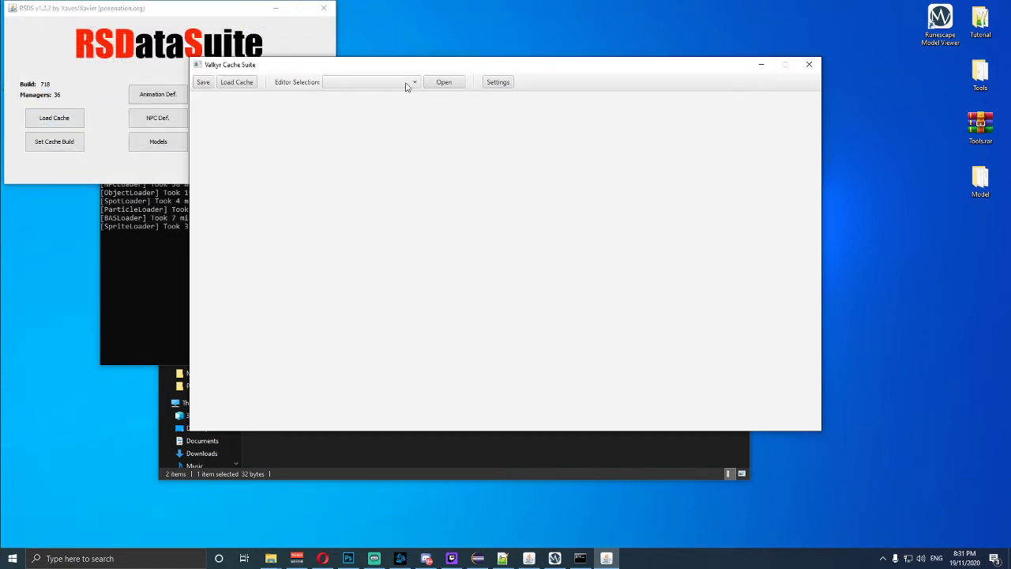
Load Feather Server's data\cache folder into Valkyr Cache Suite and open objectlist.txt.
left_click(237, 82)
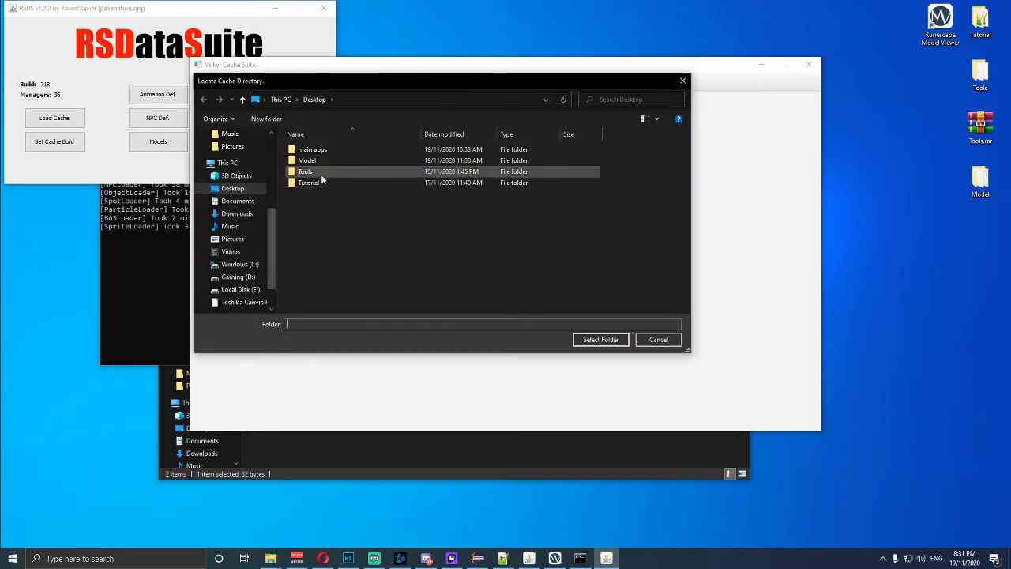
double_click(320, 182)
double_click(303, 149)
double_click(308, 149)
double_click(312, 150)
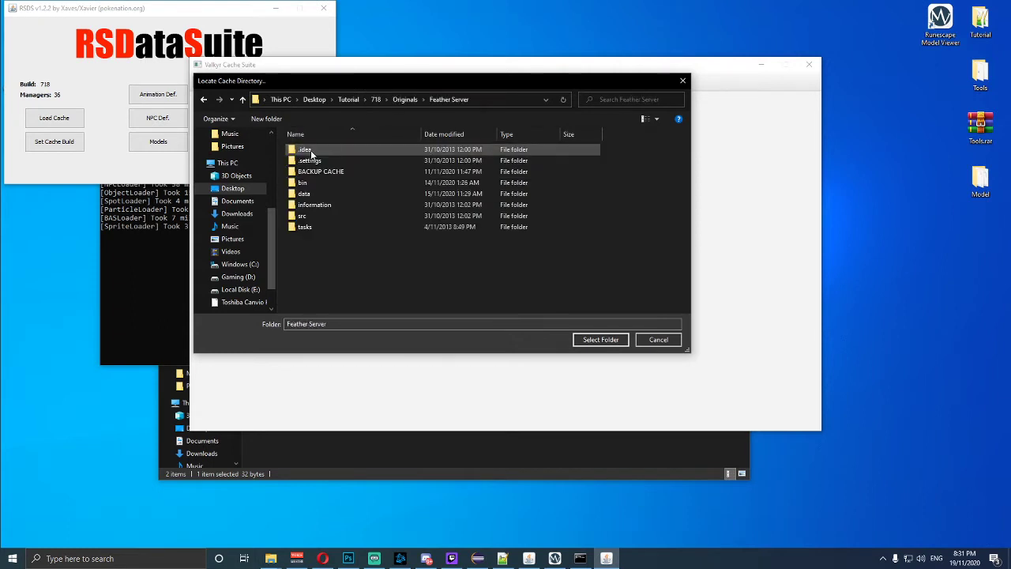
double_click(306, 194)
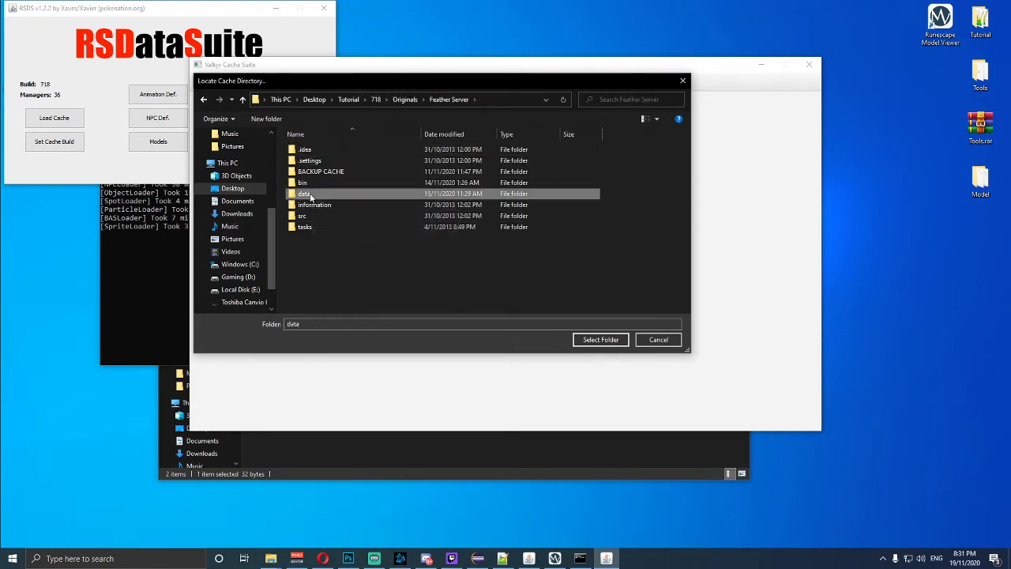
left_click(305, 152)
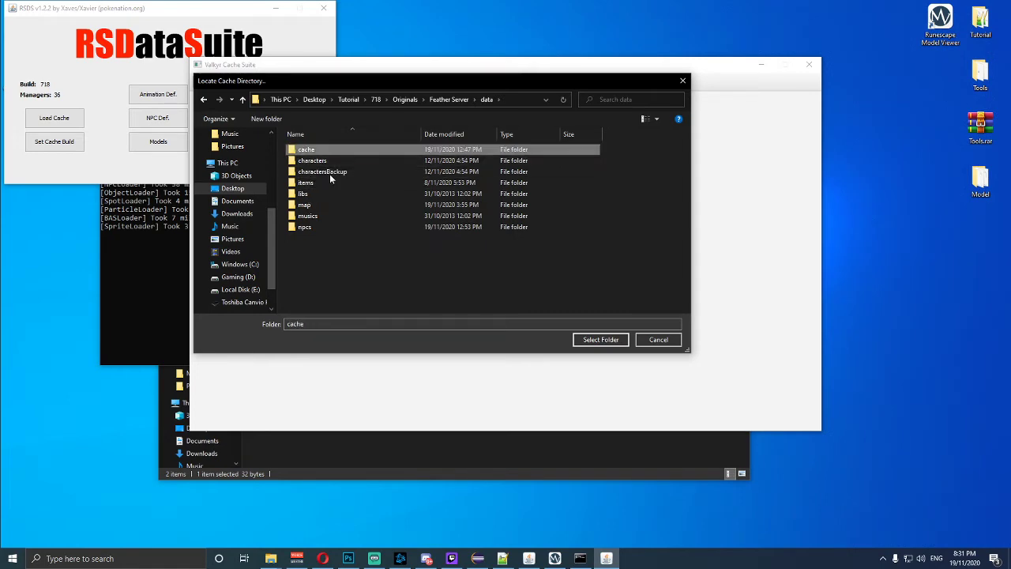
left_click(582, 338)
left_click_drag(420, 68, 543, 76)
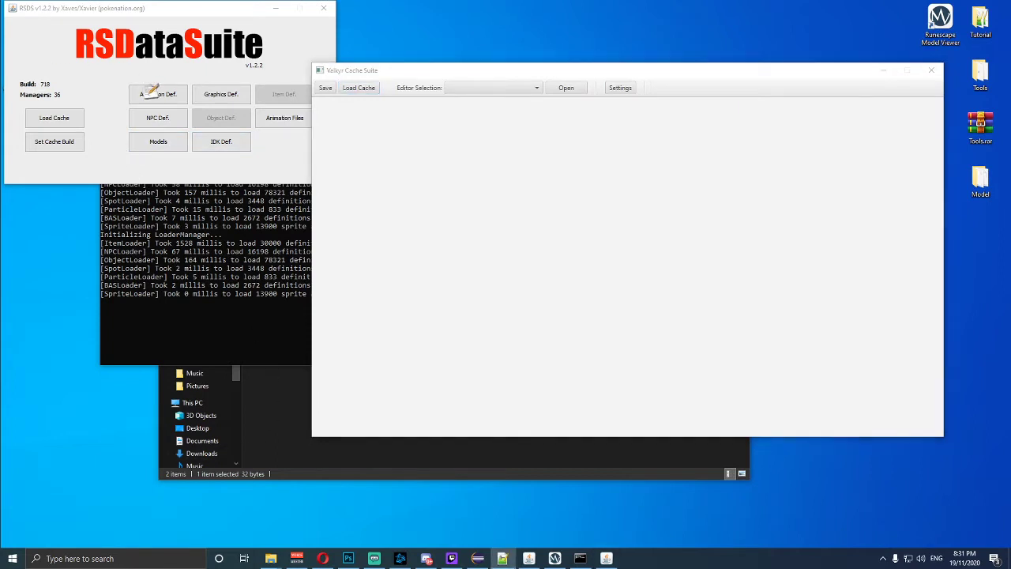
left_click(278, 139)
Search objectlist.txt for 2090 to locate Copper ore rocks, then minimize Notepad++.
left_click_drag(452, 131, 365, 8)
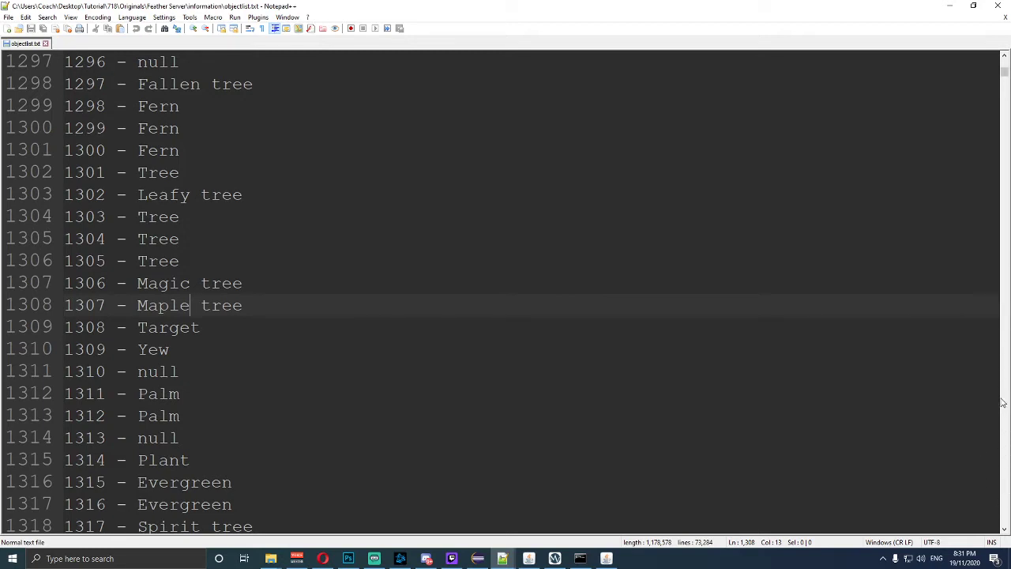
left_click(402, 203)
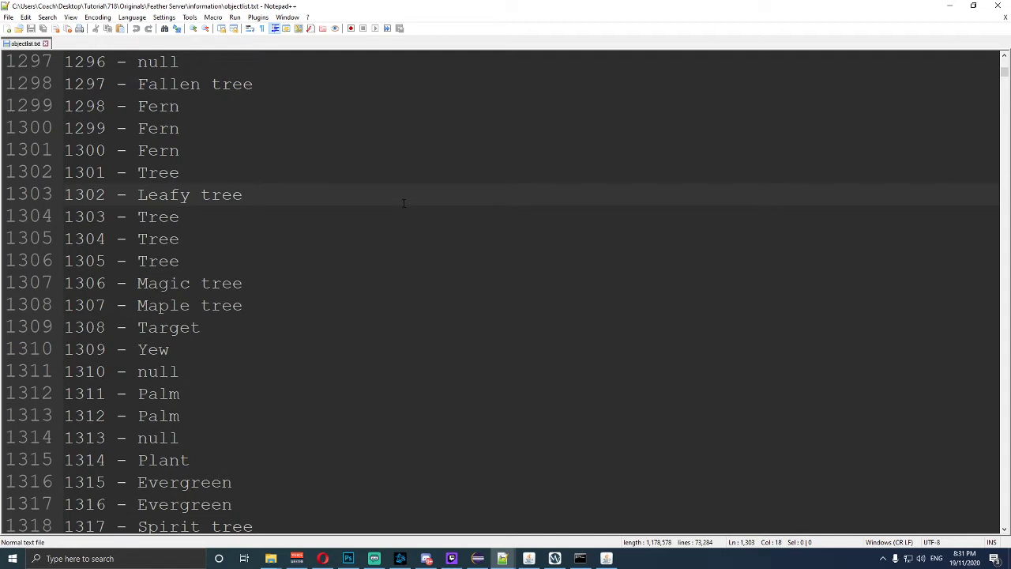
key("ctrl+f")
type("2090")
key("Return")
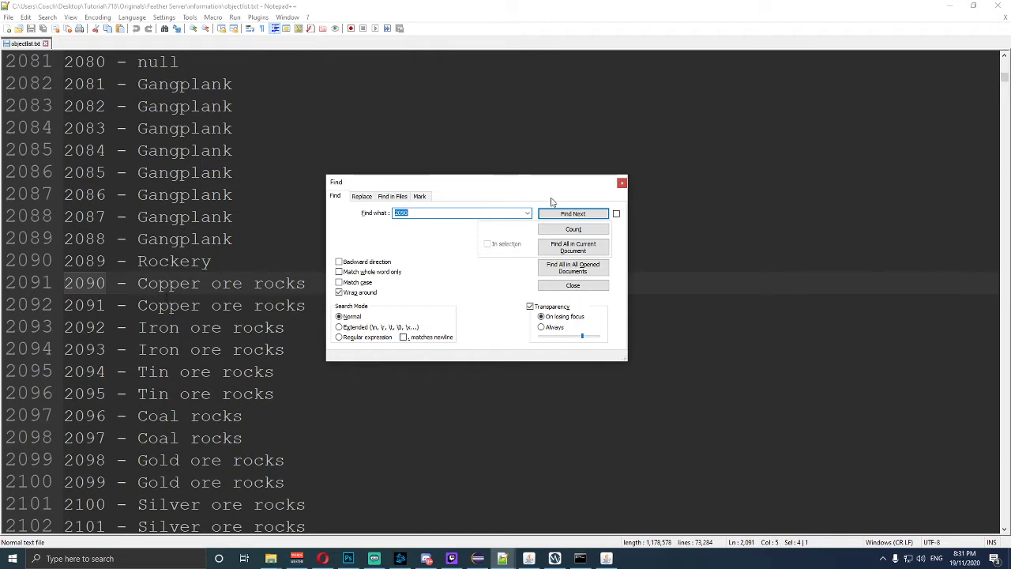
left_click(621, 183)
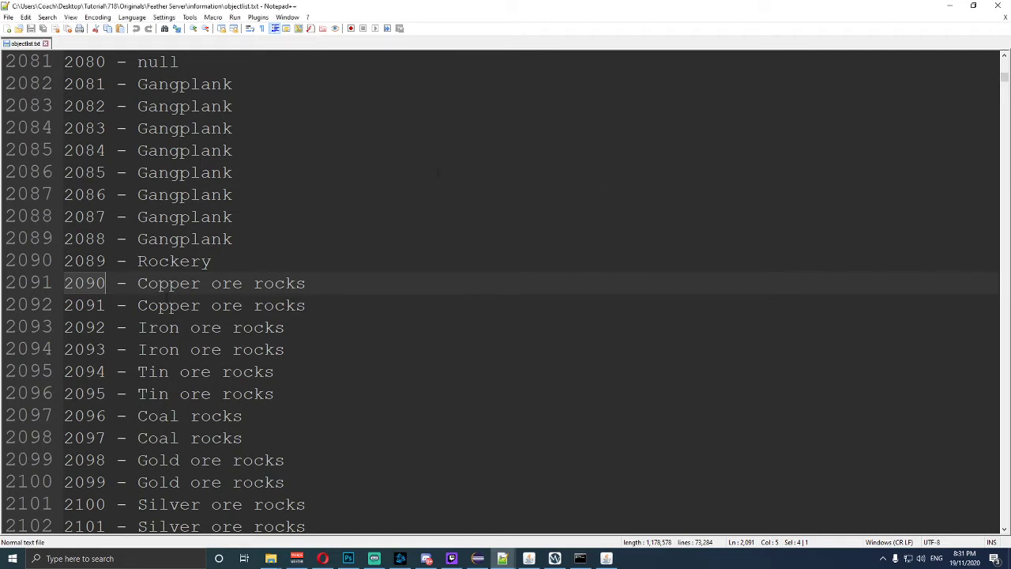
left_click(949, 5)
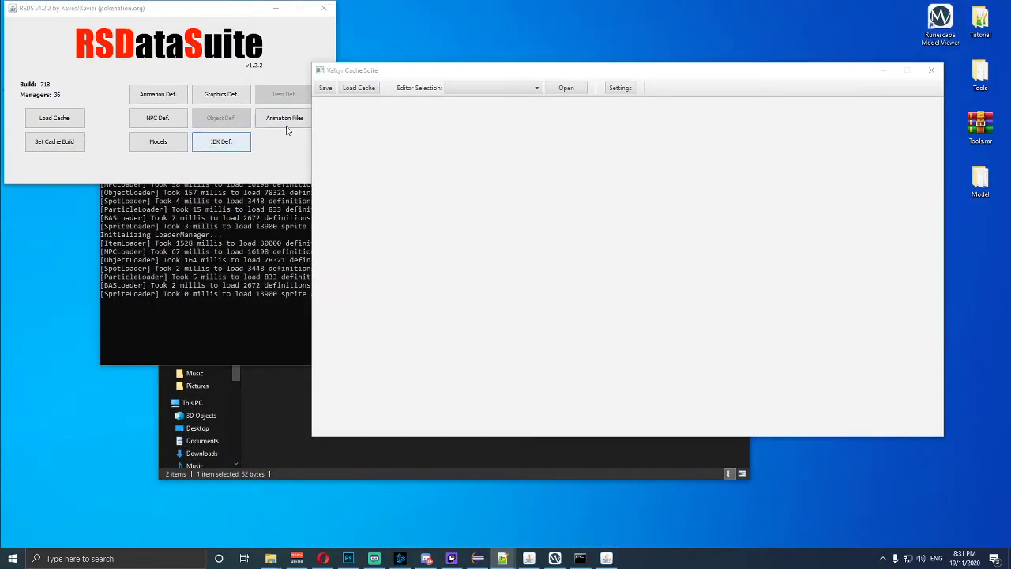
Open the Objects editor and search ID 2090 to show Copper ore rocks, model 65252.
left_click(472, 87)
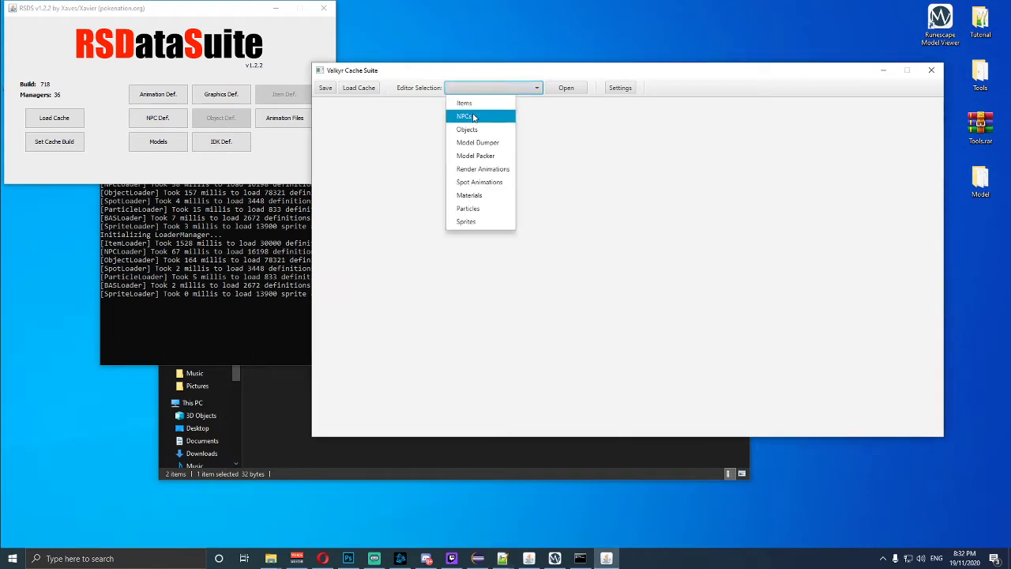
left_click(509, 103)
left_click(514, 87)
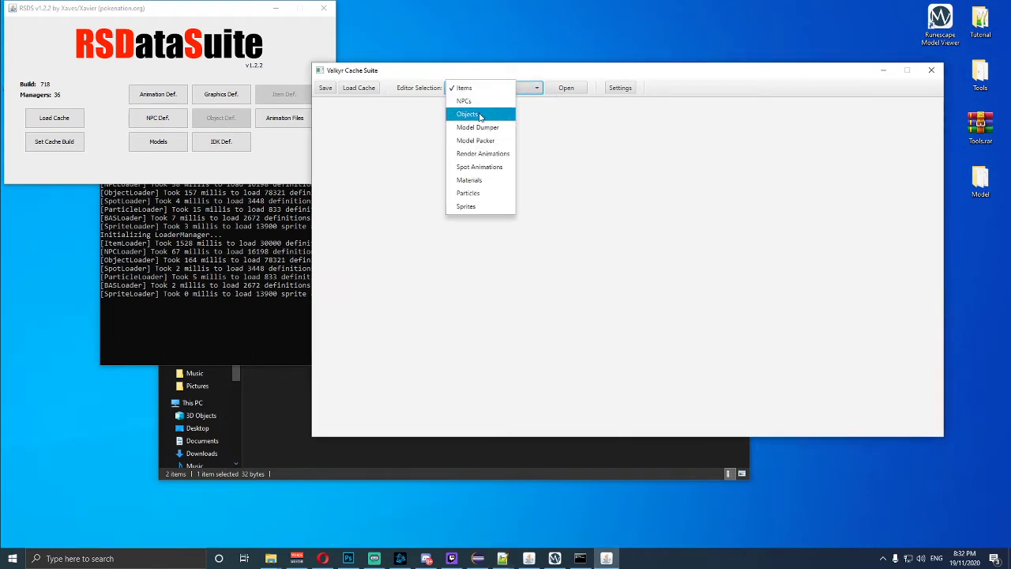
left_click(481, 116)
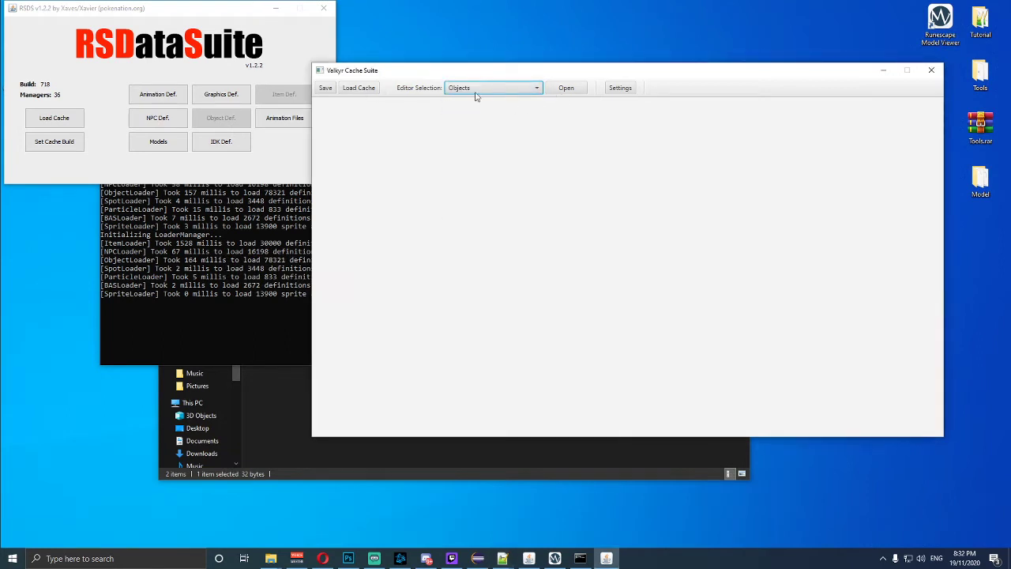
left_click(564, 88)
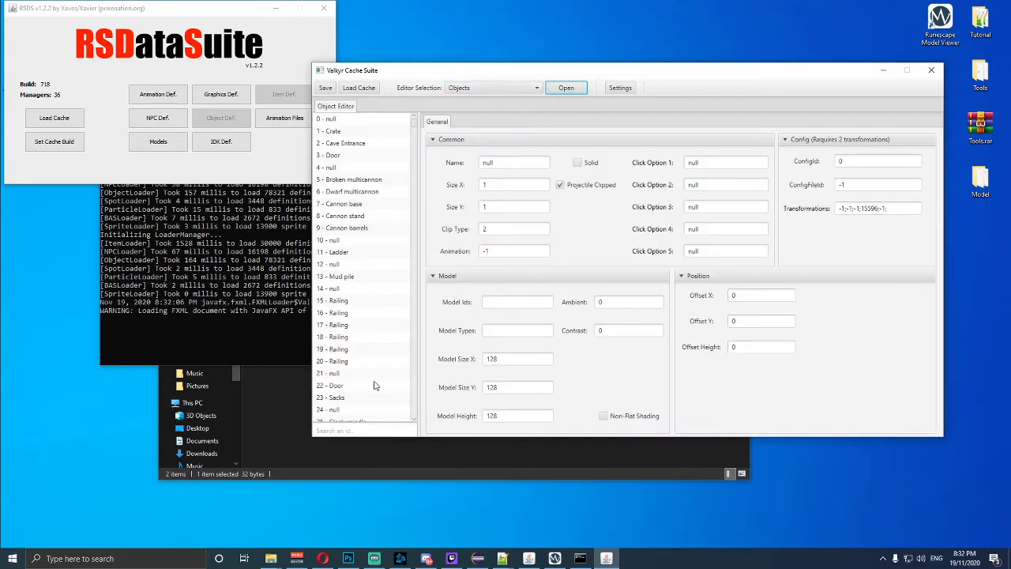
left_click(358, 429)
type("2090")
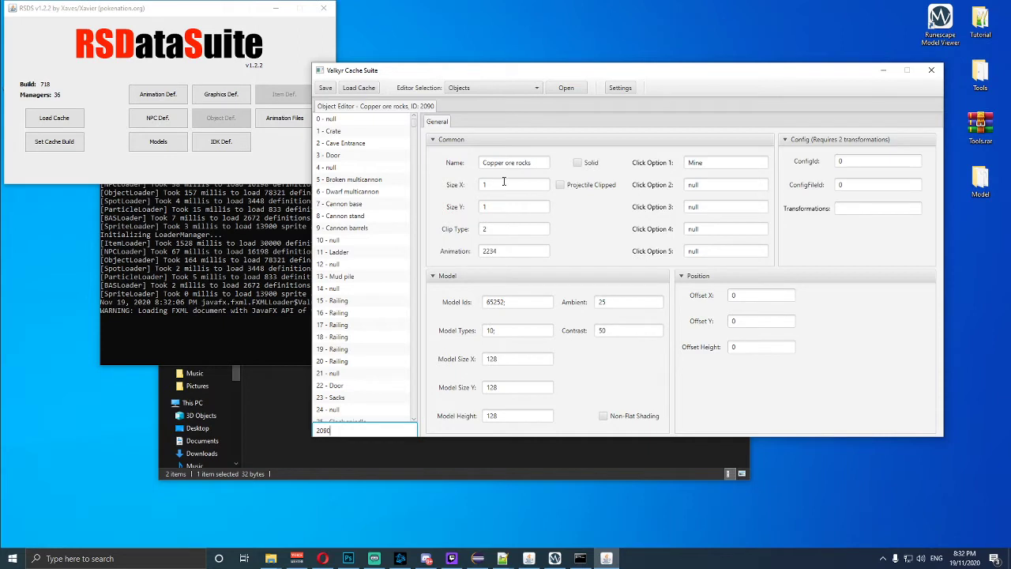
left_click(480, 162)
scroll(387, 221, "down", 20)
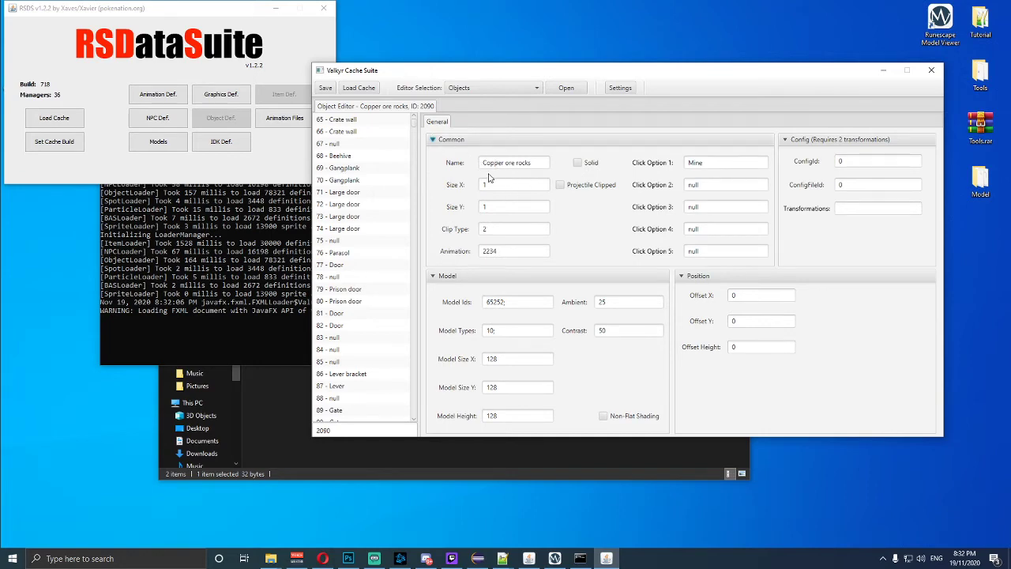
left_click_drag(414, 128, 399, 393)
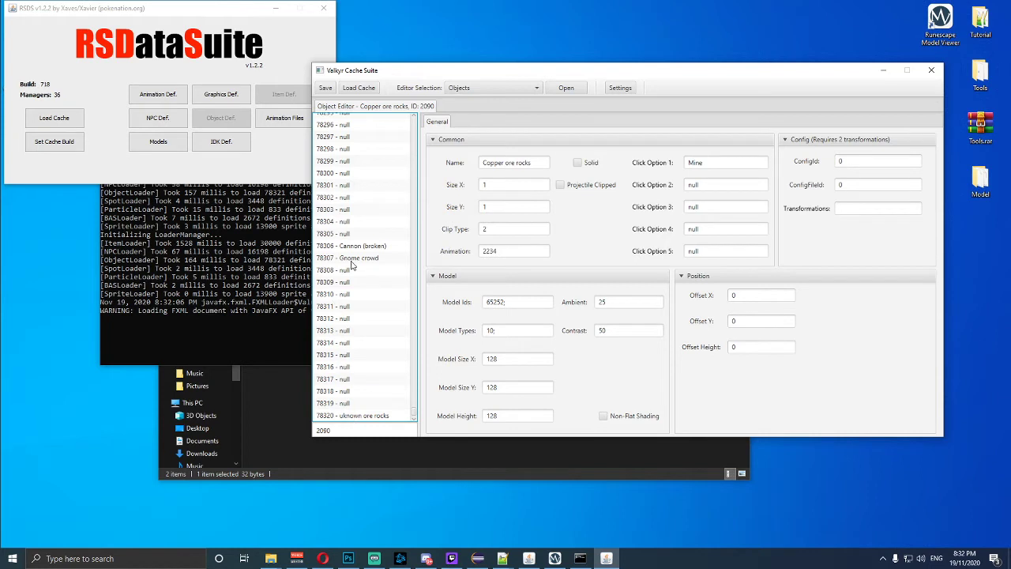
left_click_drag(412, 415, 412, 407)
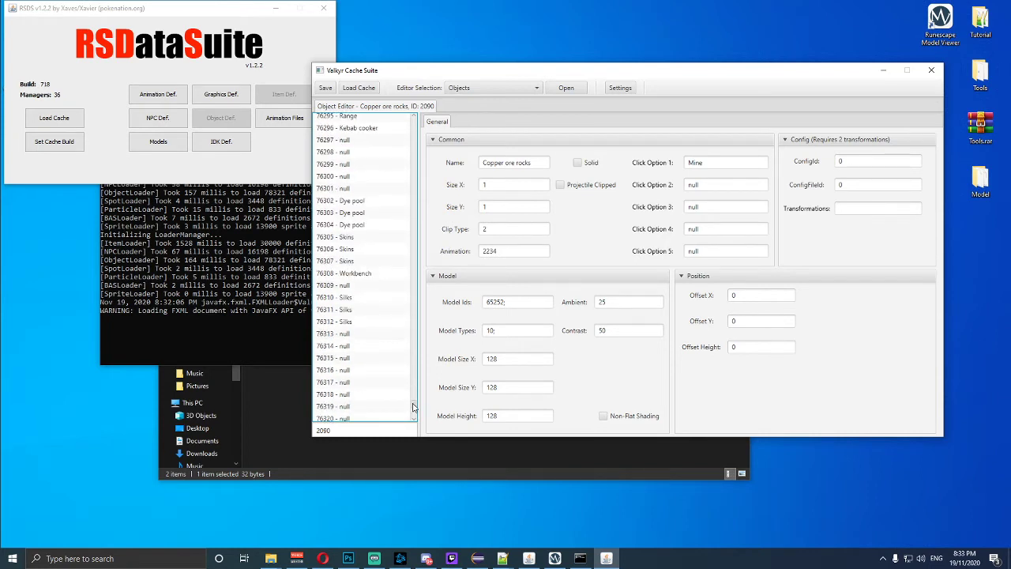
scroll(390, 335, "up", 20)
scroll(391, 335, "up", 14)
scroll(391, 335, "up", 13)
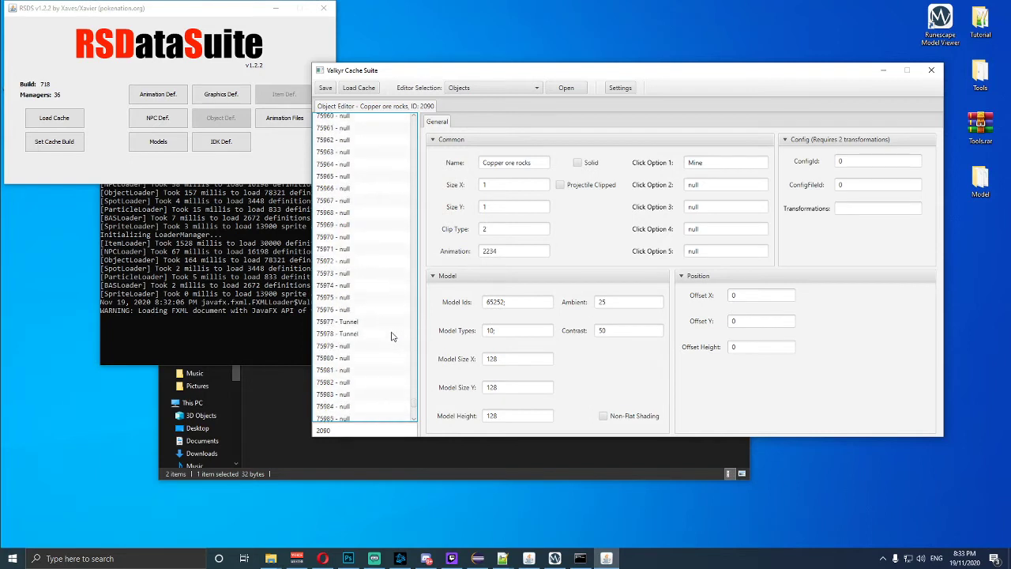
left_click_drag(414, 397, 416, 372)
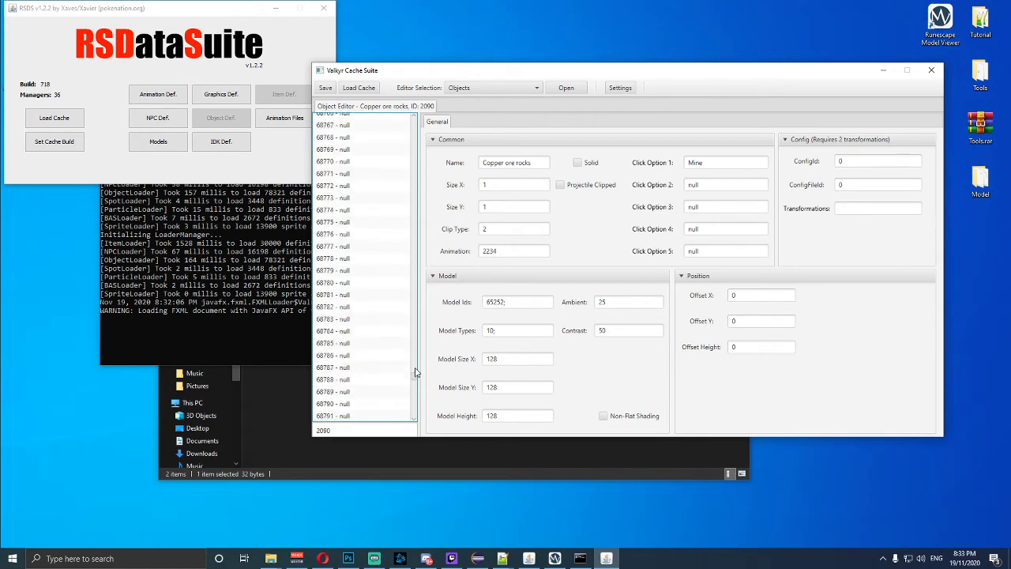
scroll(363, 233, "up", 12)
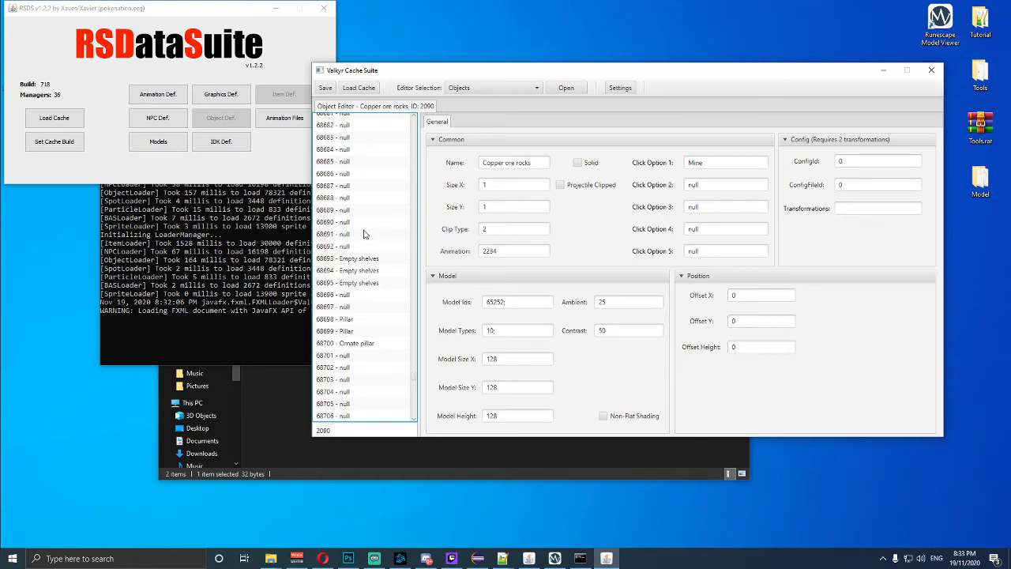
scroll(364, 232, "up", 2)
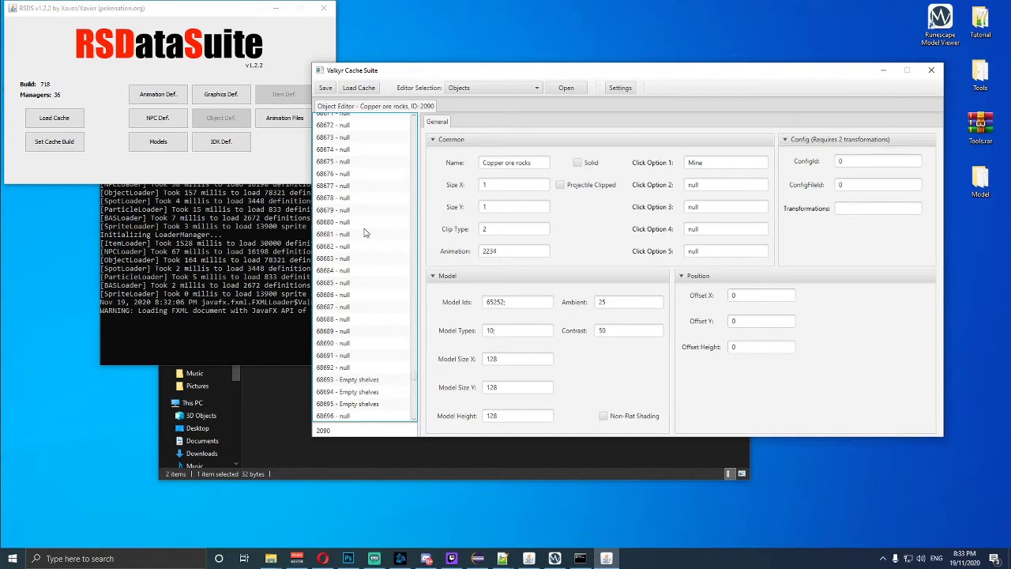
scroll(375, 243, "up", 1)
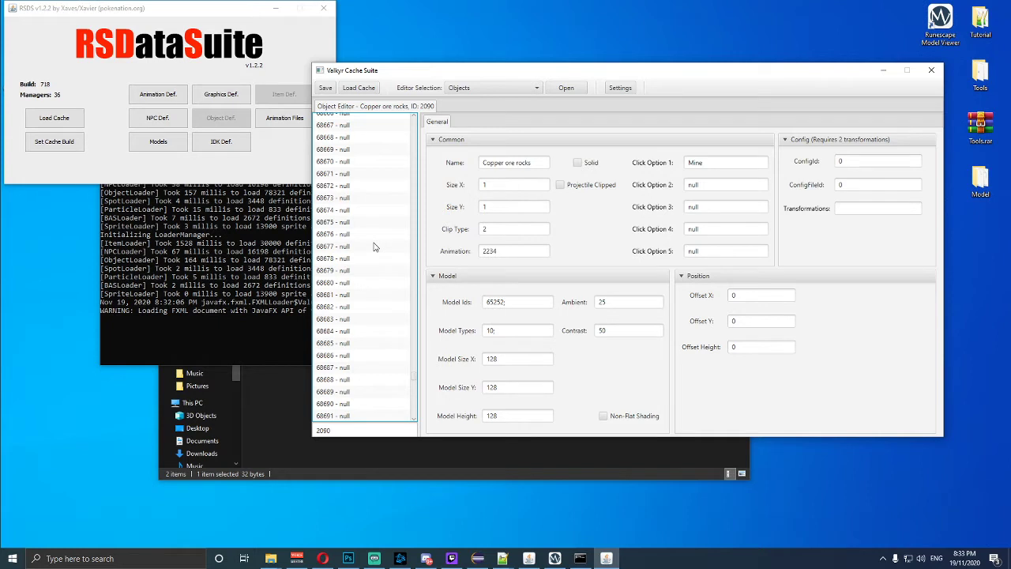
scroll(375, 248, "up", 14)
scroll(375, 248, "up", 1)
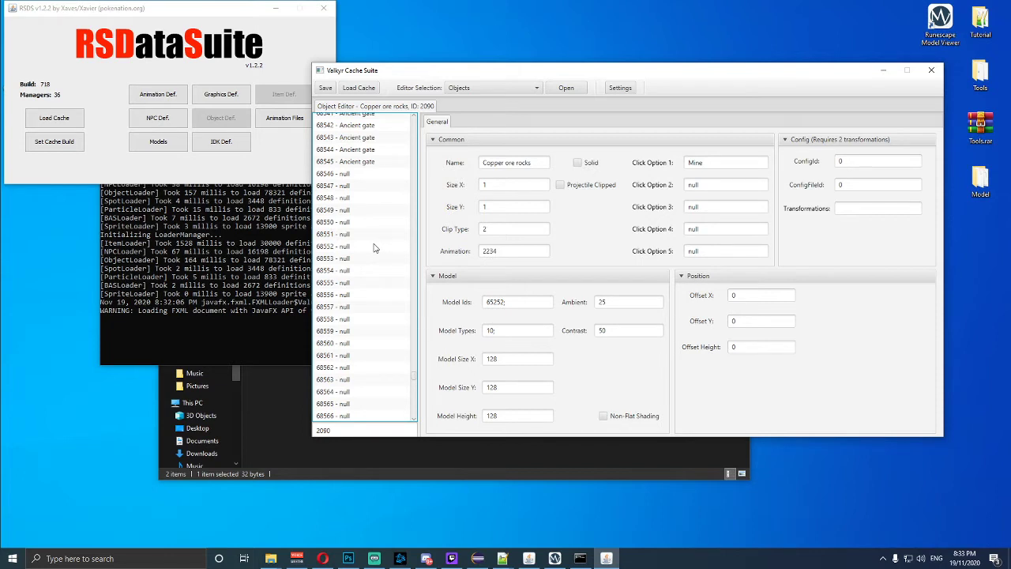
scroll(375, 248, "up", 6)
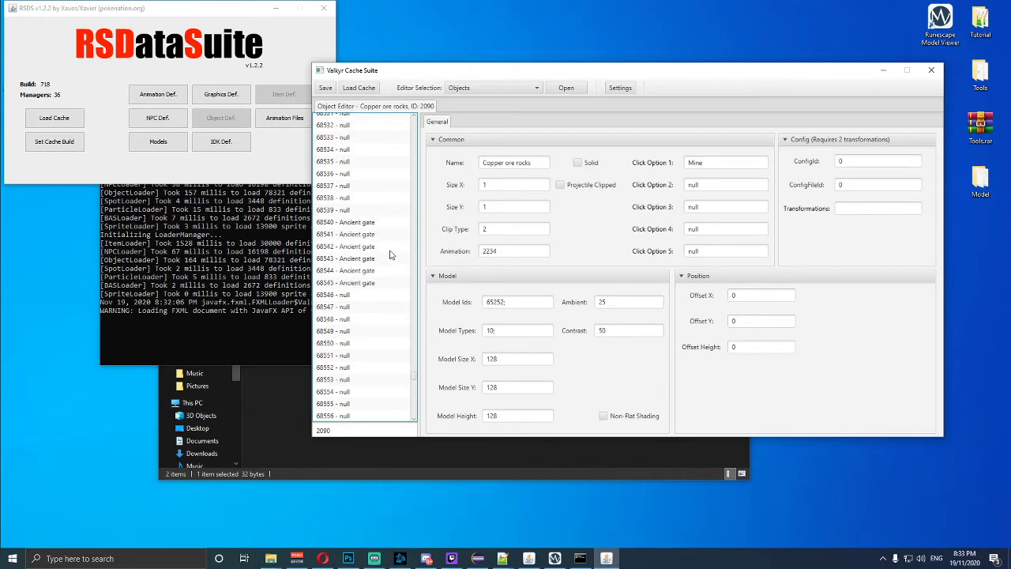
scroll(375, 210, "up", 15)
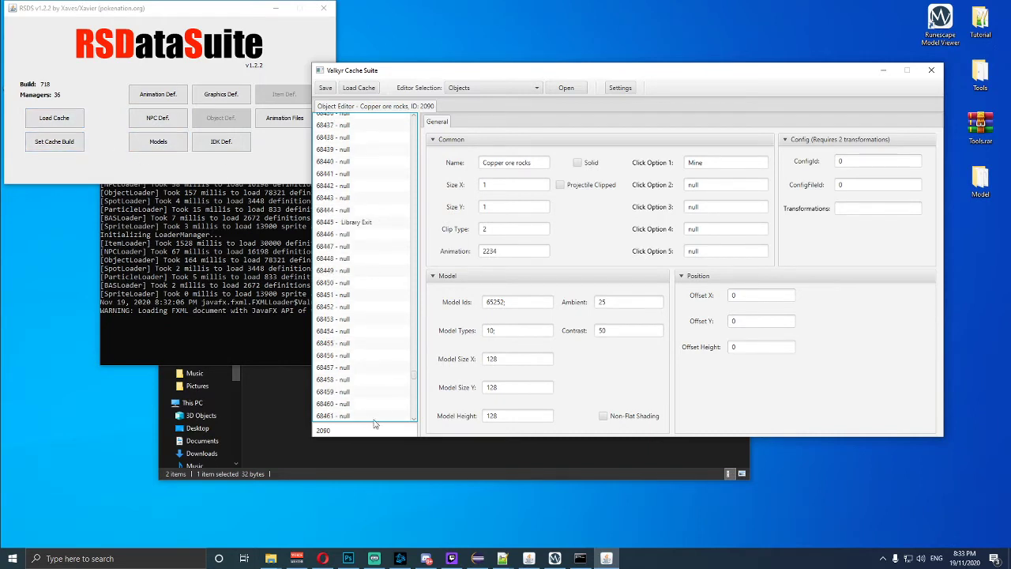
double_click(365, 431)
Enter object ID 65240, correcting the 65340 typo, to load Unknown ore rocks.
type("653")
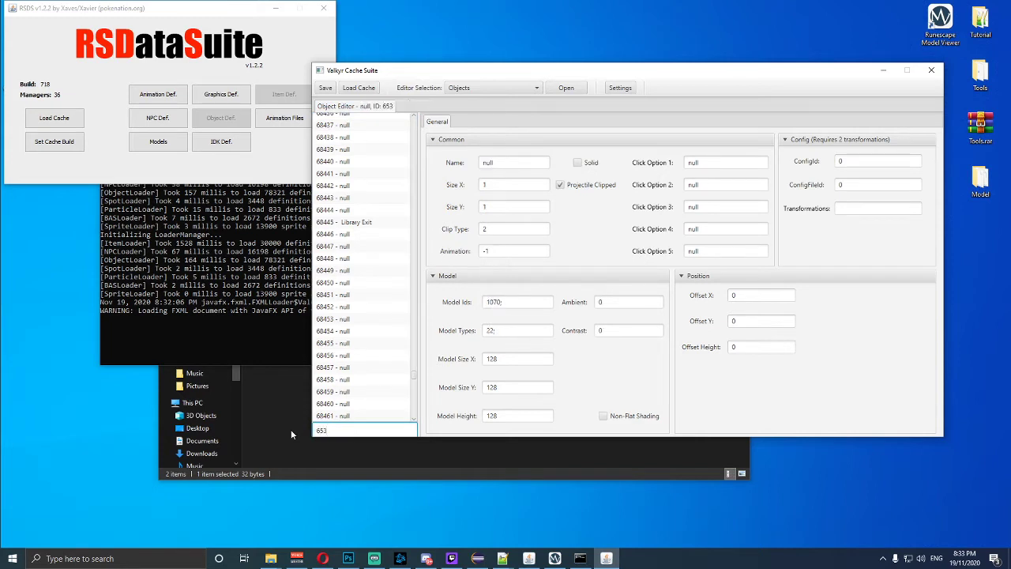
type("40")
left_click_drag(538, 72, 461, 41)
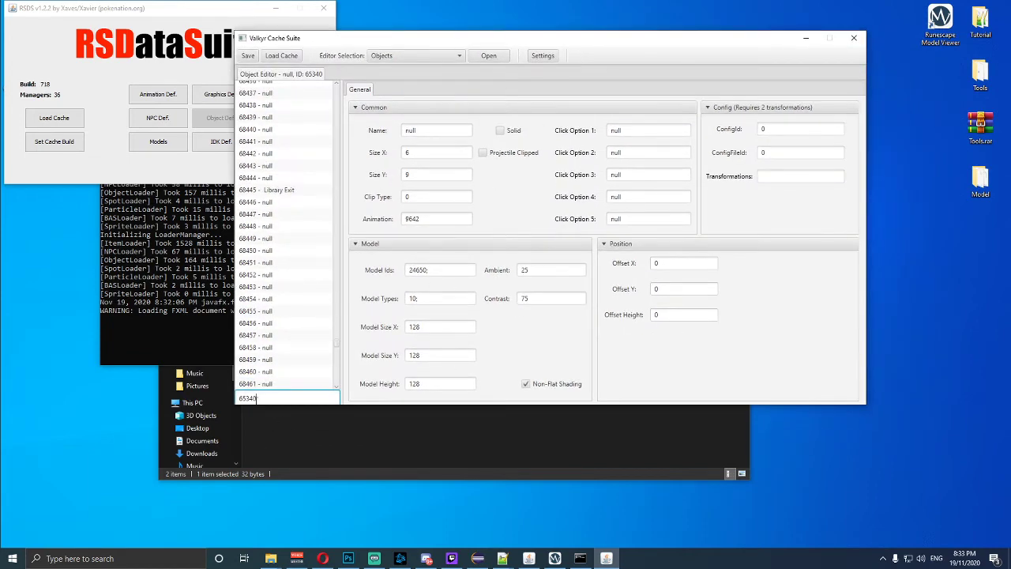
key("BackSpace")
type("3")
key("BackSpace")
type("2")
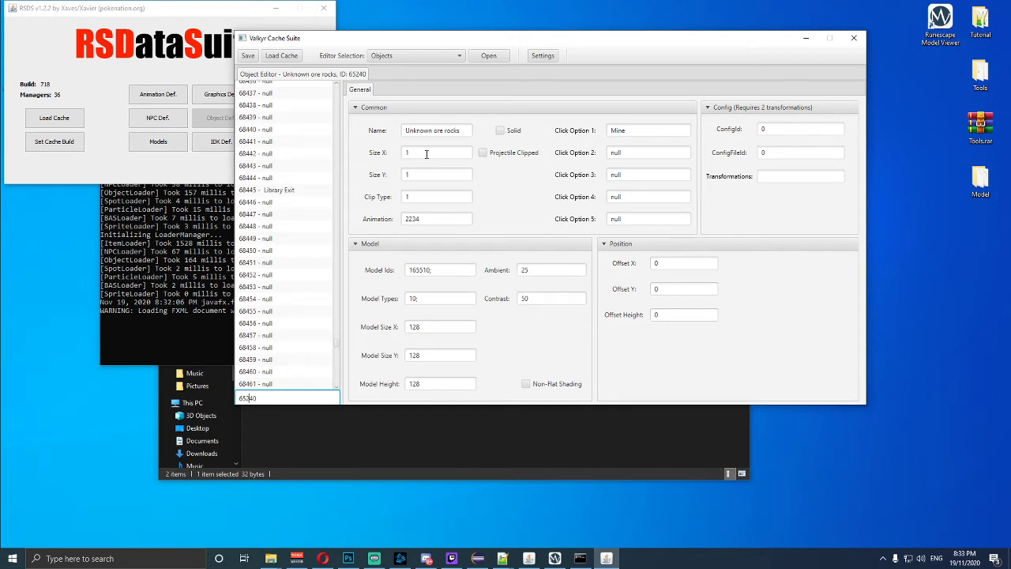
Check Unknown ore rocks' Clip Type 3, Model Ids 165510 and Model Types, then minimize the editor.
left_click(419, 196)
left_click(435, 270)
left_click(425, 299)
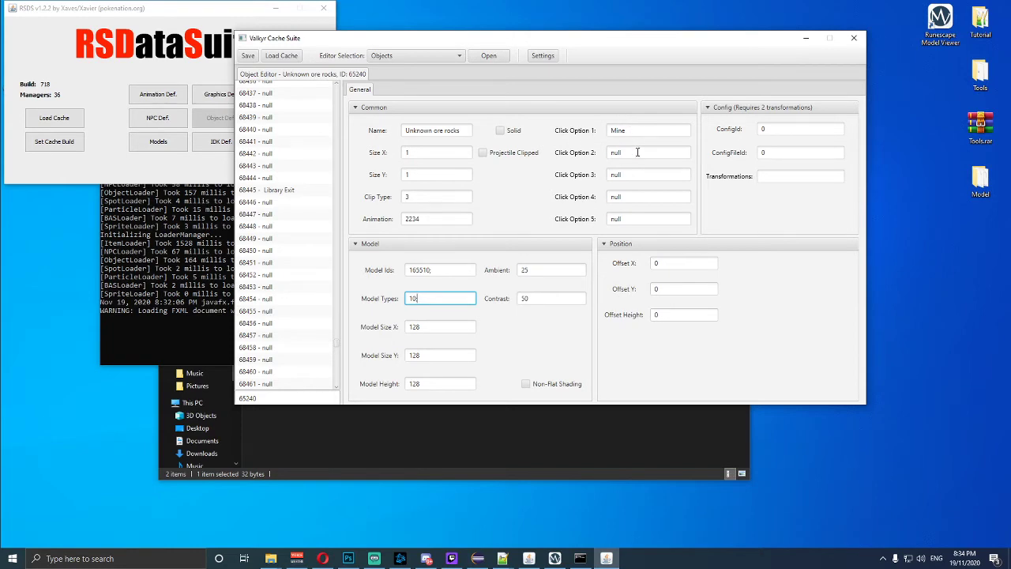
left_click(805, 38)
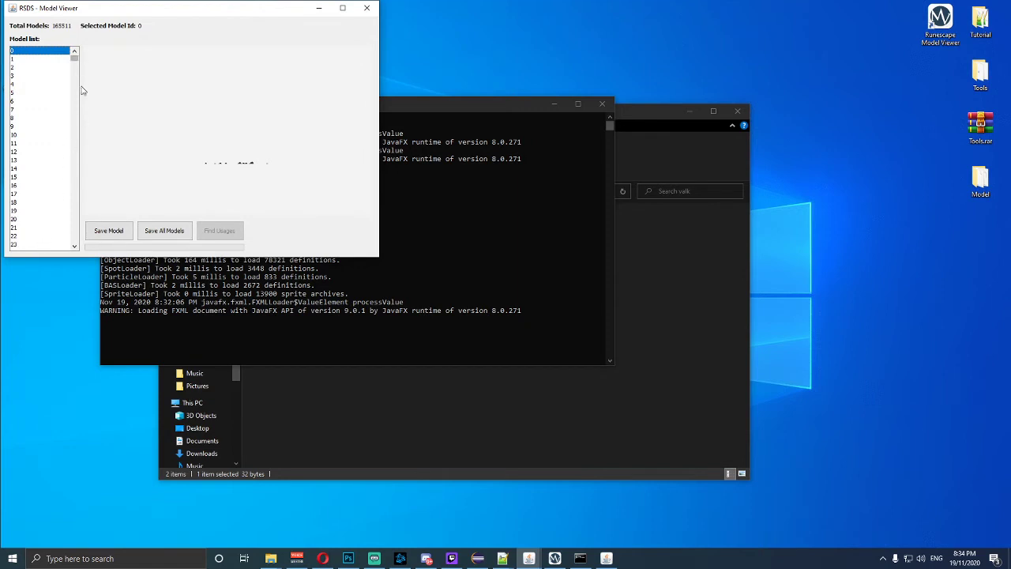
Scroll to the end of the Model Viewer list and preview model 162597.
left_click_drag(75, 58, 74, 239)
left_click(32, 174)
scroll(44, 205, "down", 9)
left_click(34, 210)
left_click(35, 150)
left_click(39, 101)
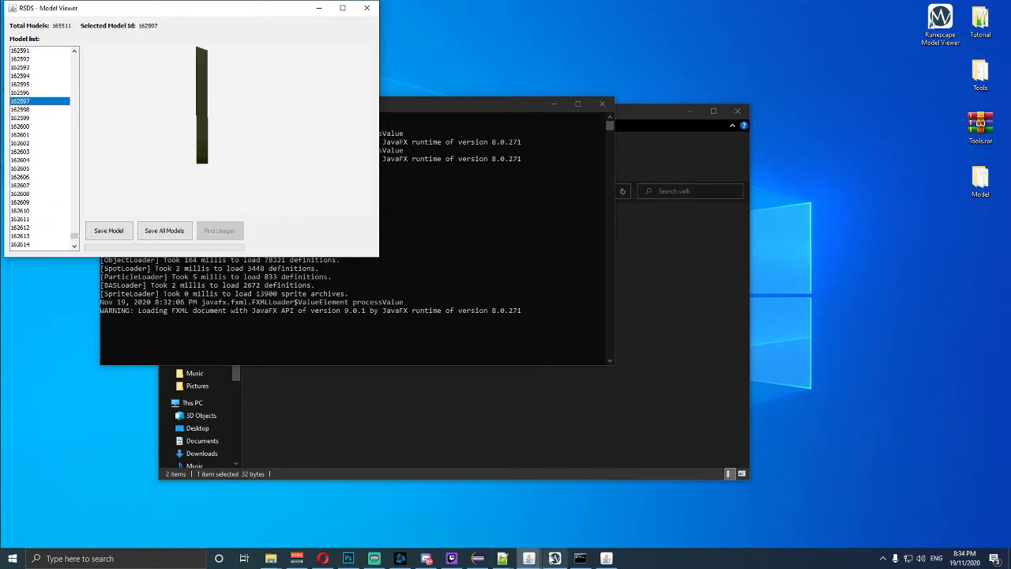
Switch the object editor back to Copper ore rocks, ID 2090.
left_click(613, 559)
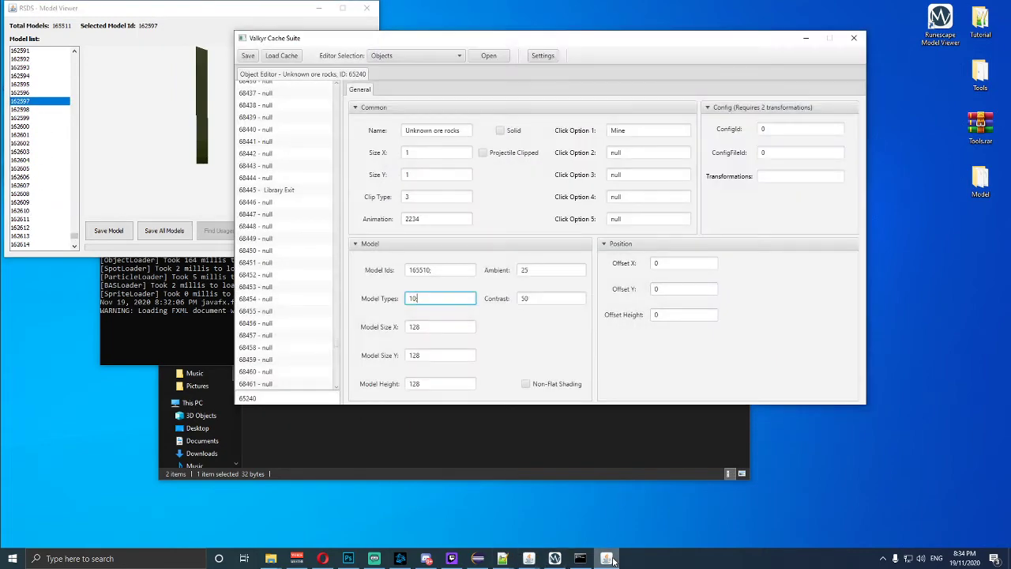
left_click(299, 399)
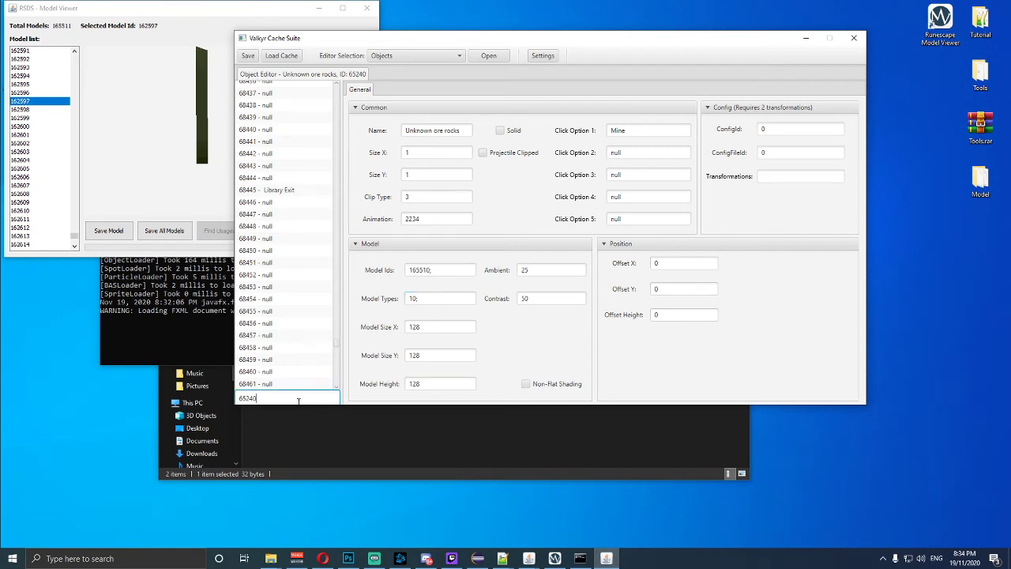
key("BackSpace")
key("BackSpace")
key("BackSpace")
key("BackSpace")
type("2090")
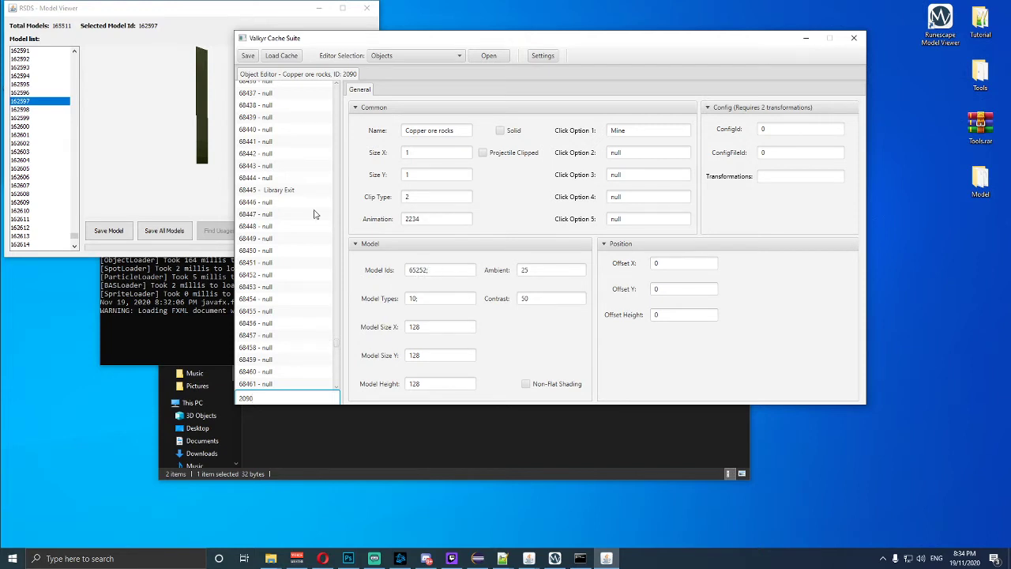
left_click(145, 165)
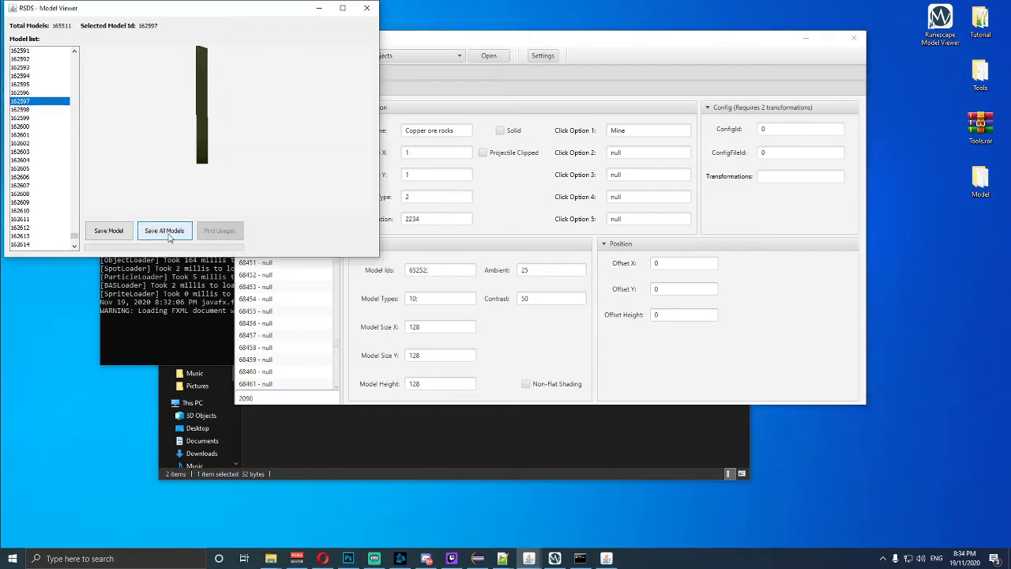
Look through the exported model .dat files in the desktop Model folder, then close the Model Viewer.
double_click(987, 182)
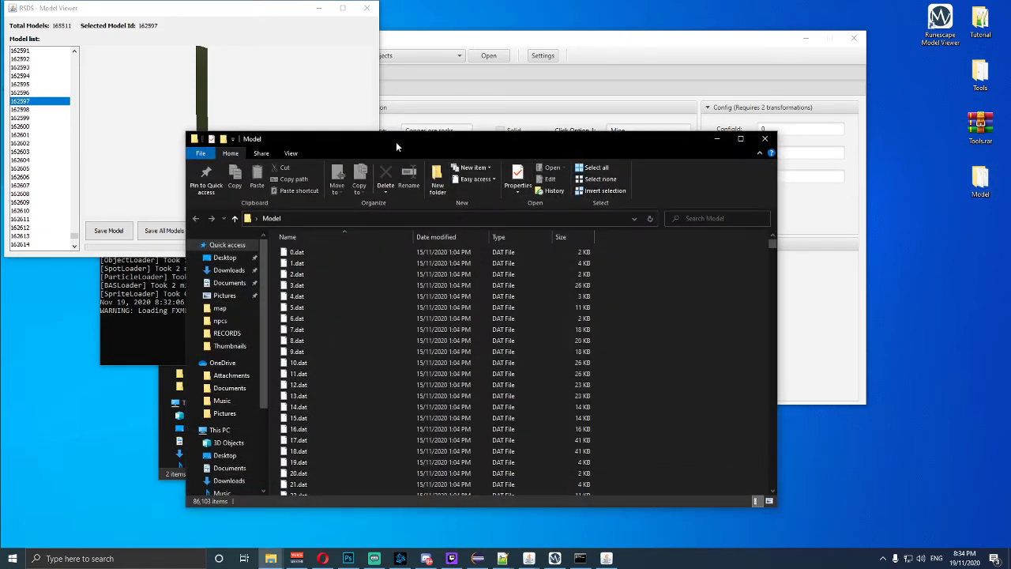
left_click_drag(395, 141, 353, 72)
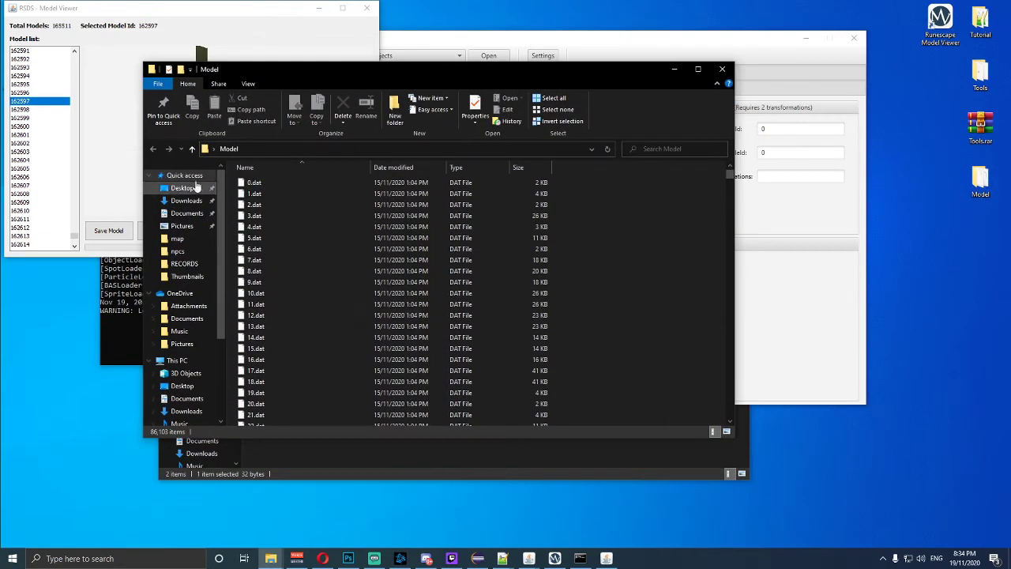
left_click_drag(729, 177, 736, 438)
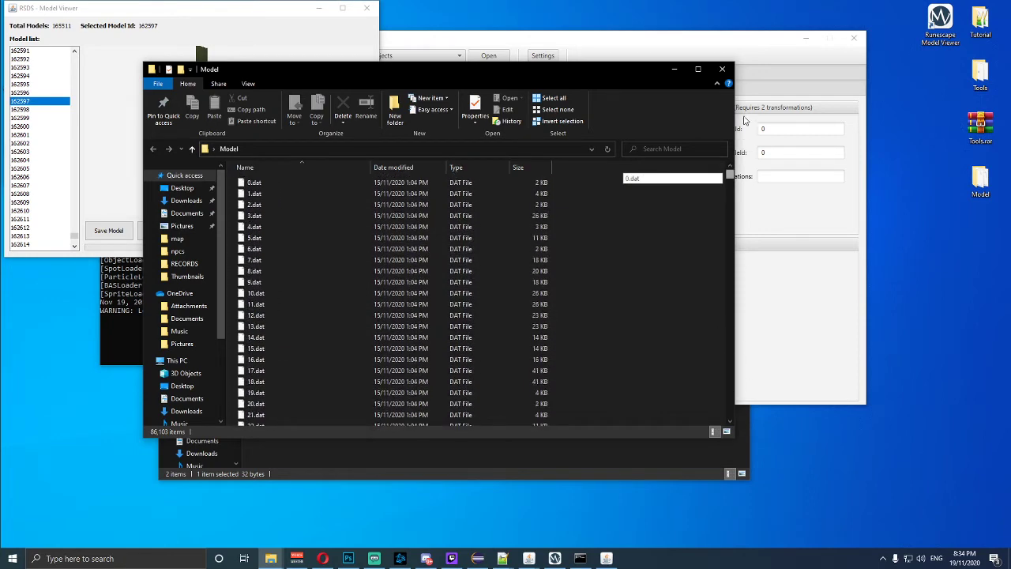
left_click(673, 69)
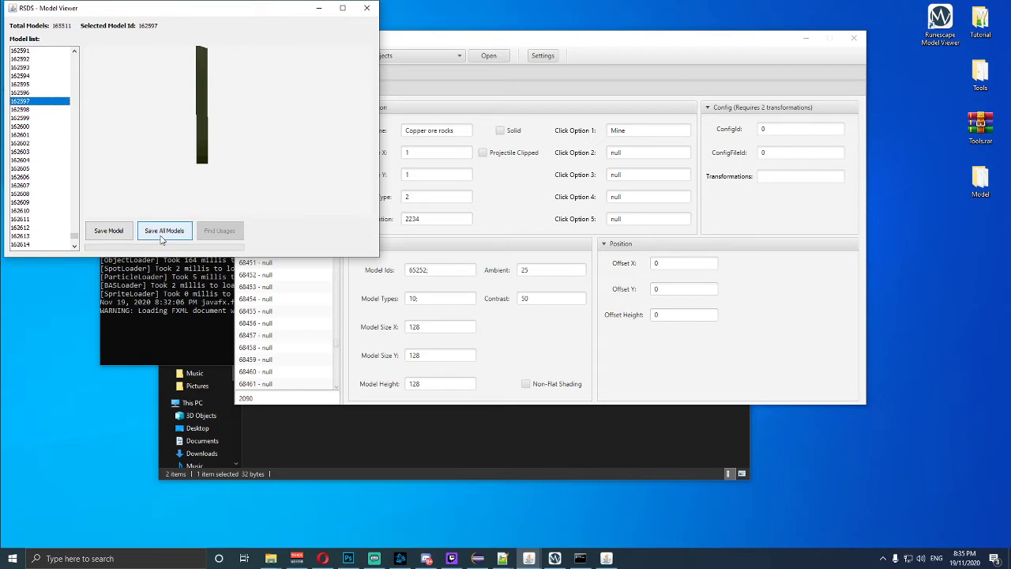
left_click(367, 7)
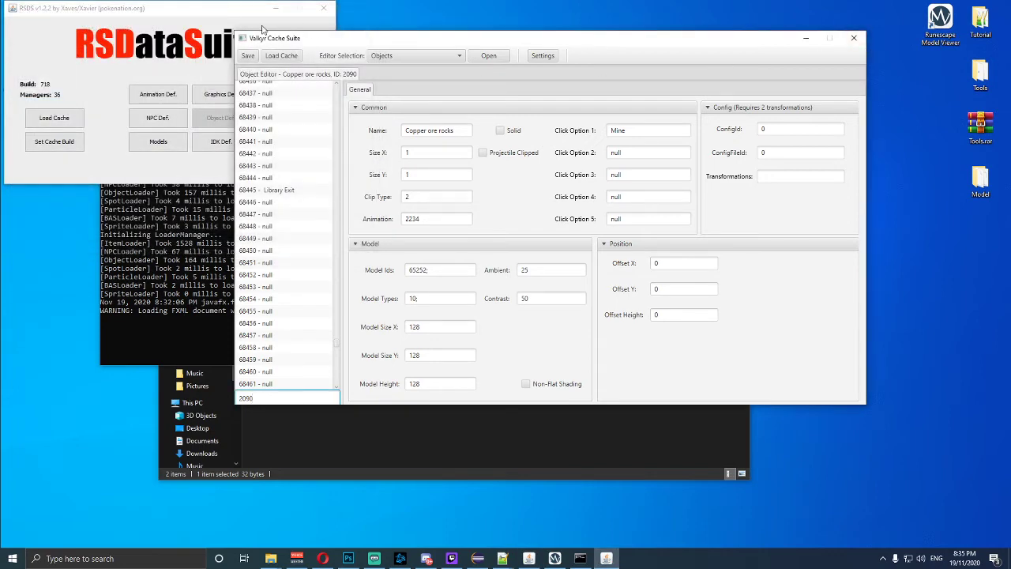
Close RSDataSuite and launch DatMaker.exe from Tools\DatMaker1_37c.
left_click(319, 9)
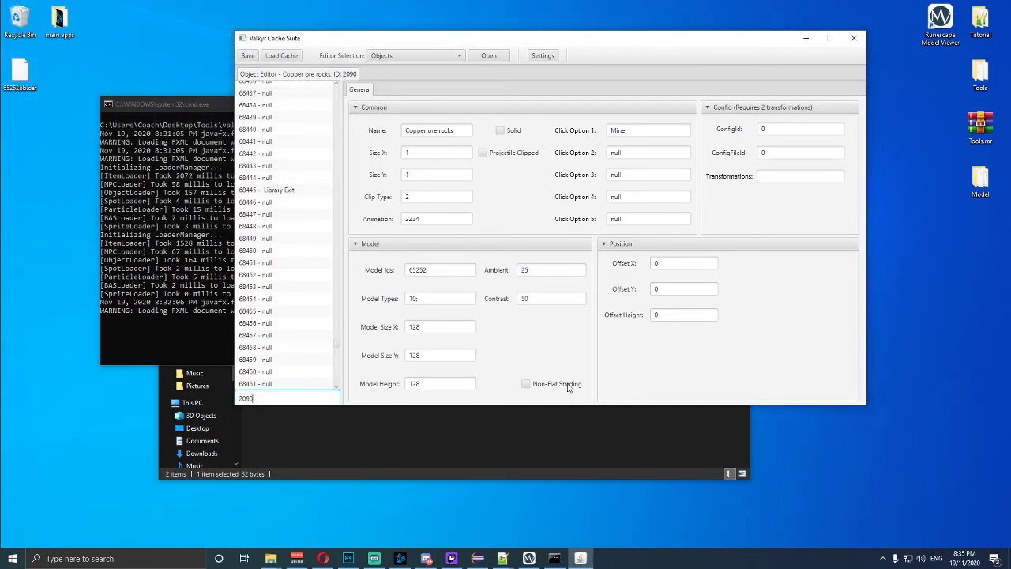
mouse_move(270, 558)
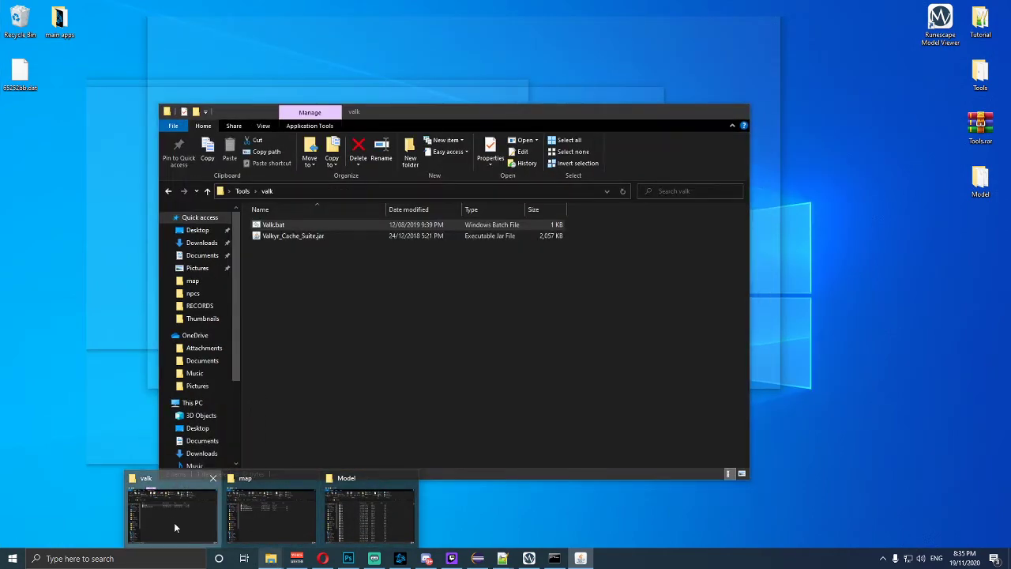
left_click(174, 522)
left_click(237, 190)
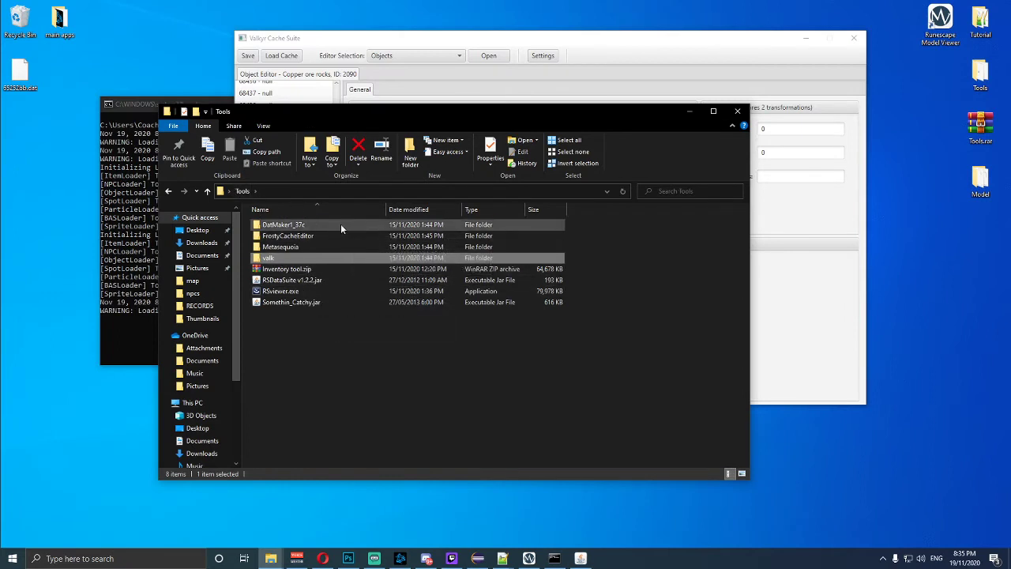
left_click(286, 225)
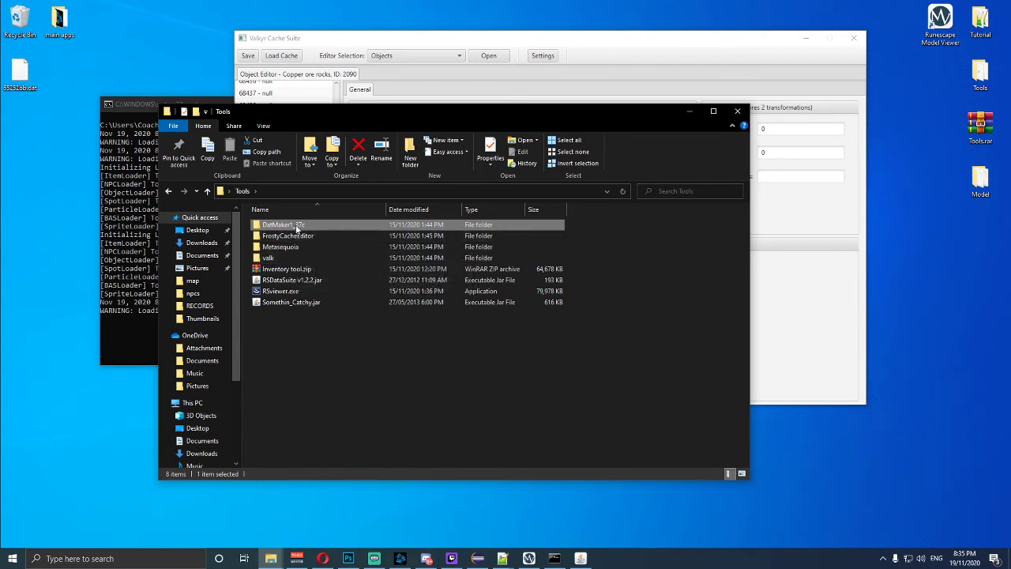
double_click(289, 226)
double_click(285, 234)
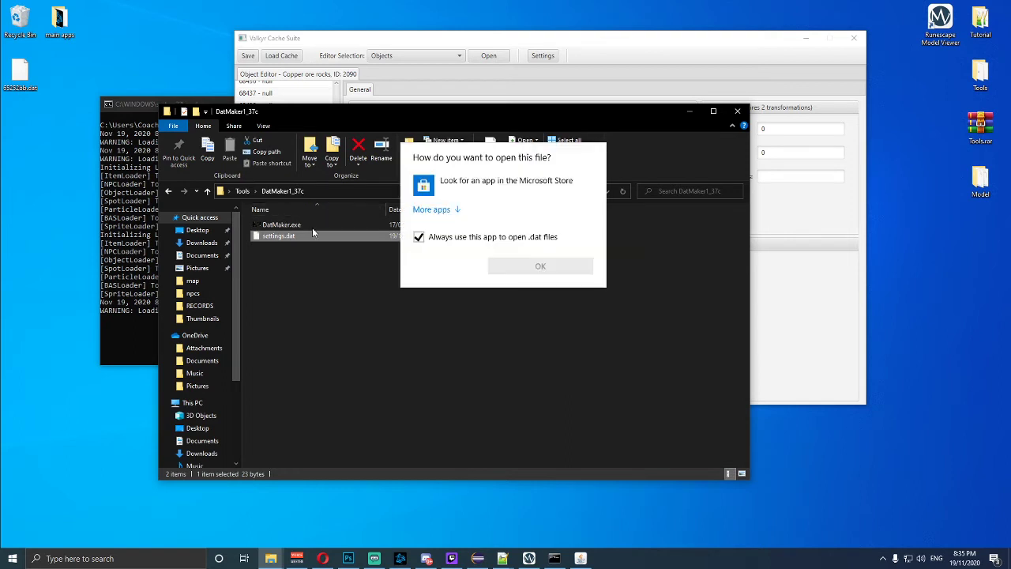
left_click(319, 257)
double_click(281, 224)
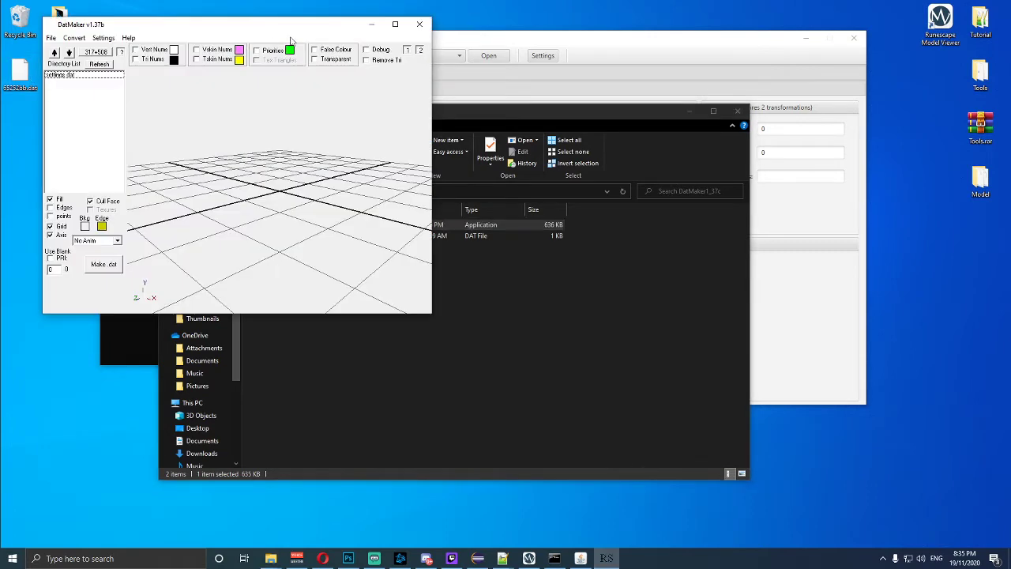
Minimise DatMaker and return File Explorer to the Tools folder listing.
left_click(371, 23)
left_click(243, 191)
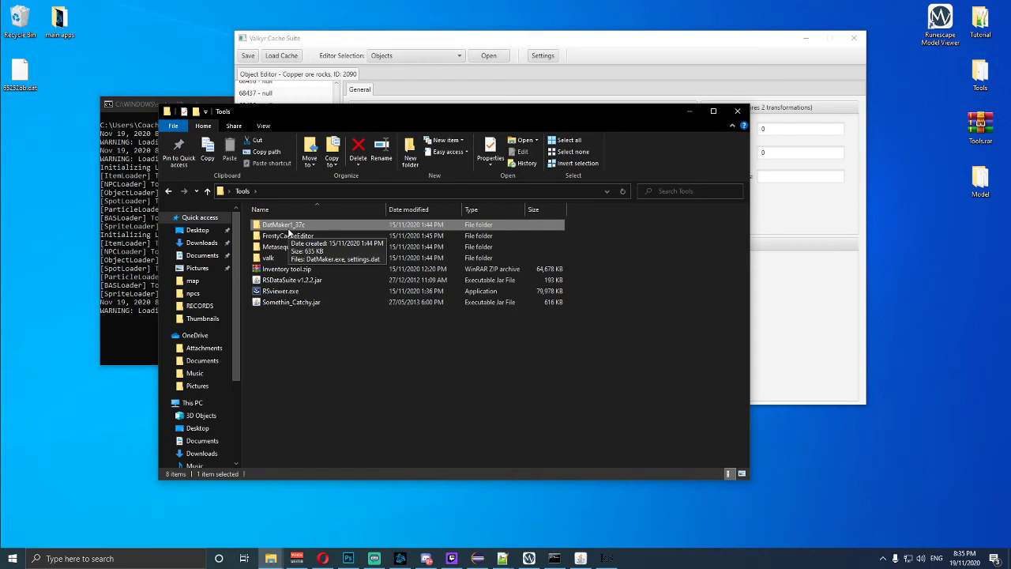
Launch Metasequoia in basic mode, minimise it, and bring the RuneScape C# Model Viewer forward.
double_click(285, 247)
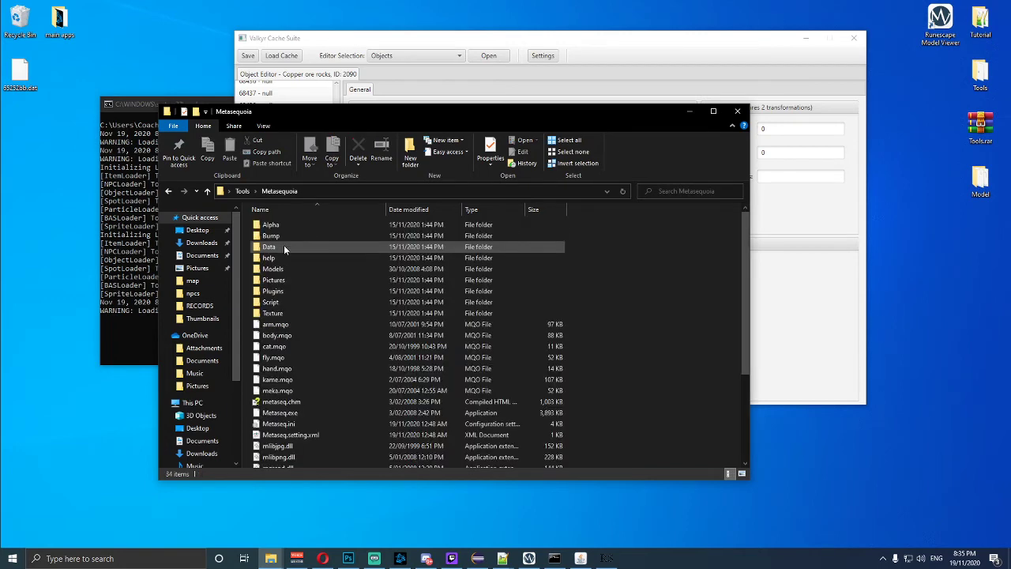
left_click(283, 413)
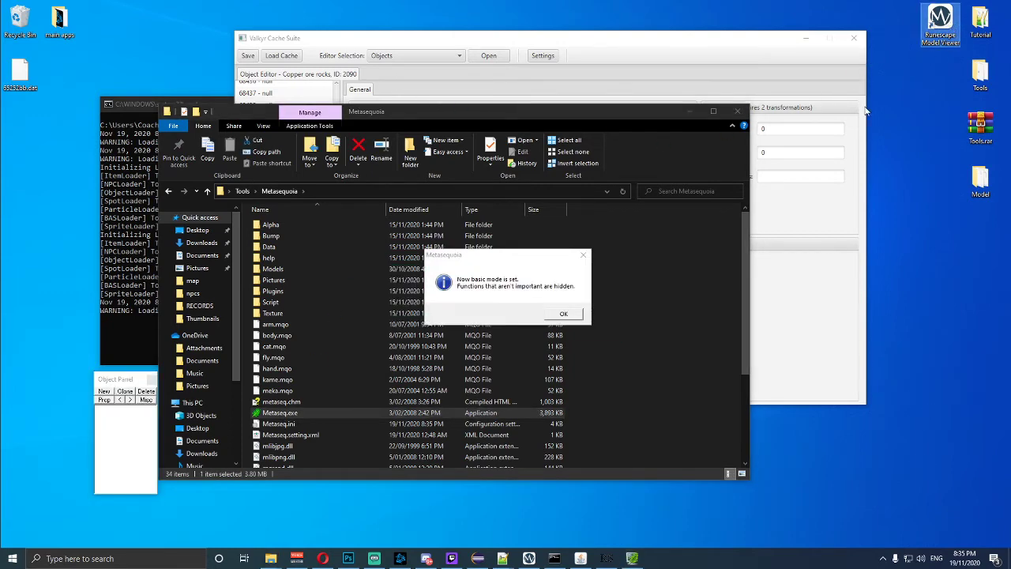
left_click(575, 313)
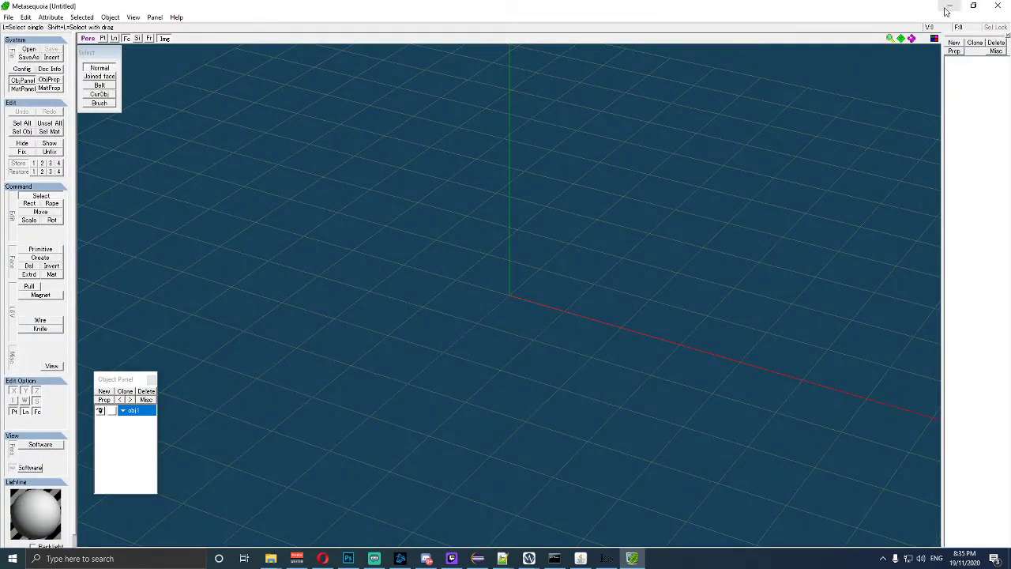
left_click(945, 8)
left_click_drag(233, 24, 374, 47)
left_click(168, 59)
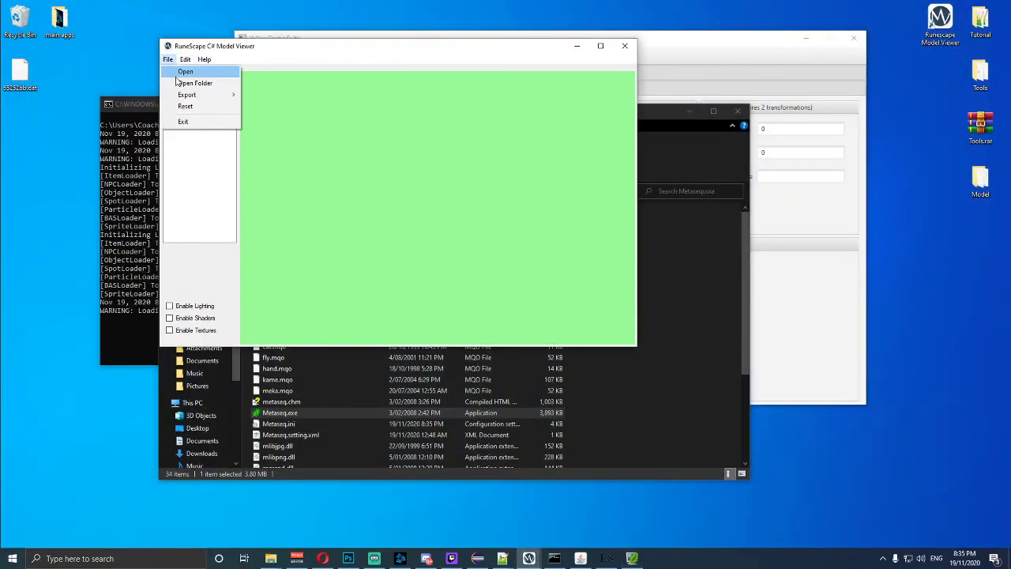
Load 65252.dat from the Desktop Model folder into the Model Viewer.
left_click(180, 73)
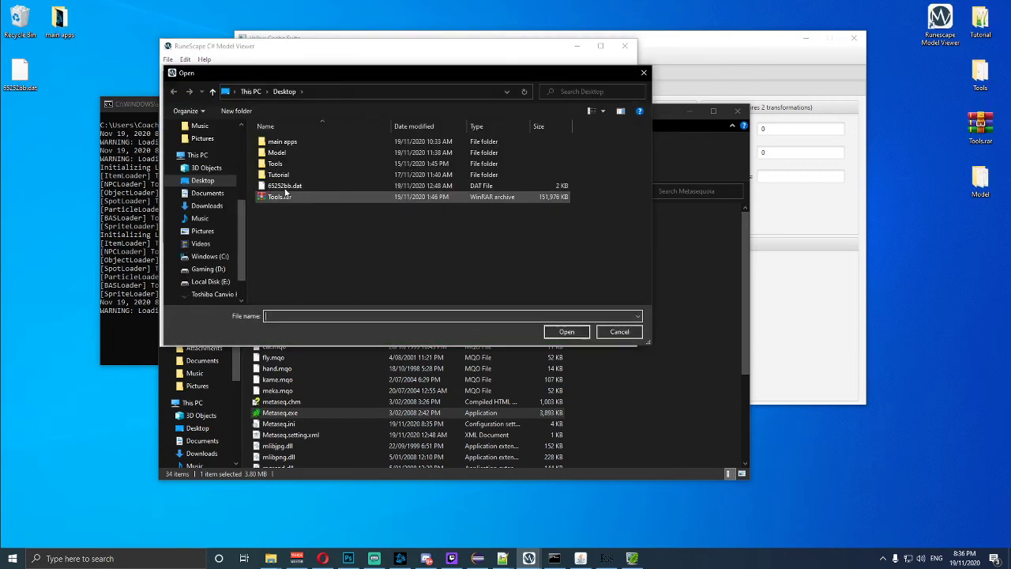
double_click(277, 152)
left_click(416, 314)
type("65")
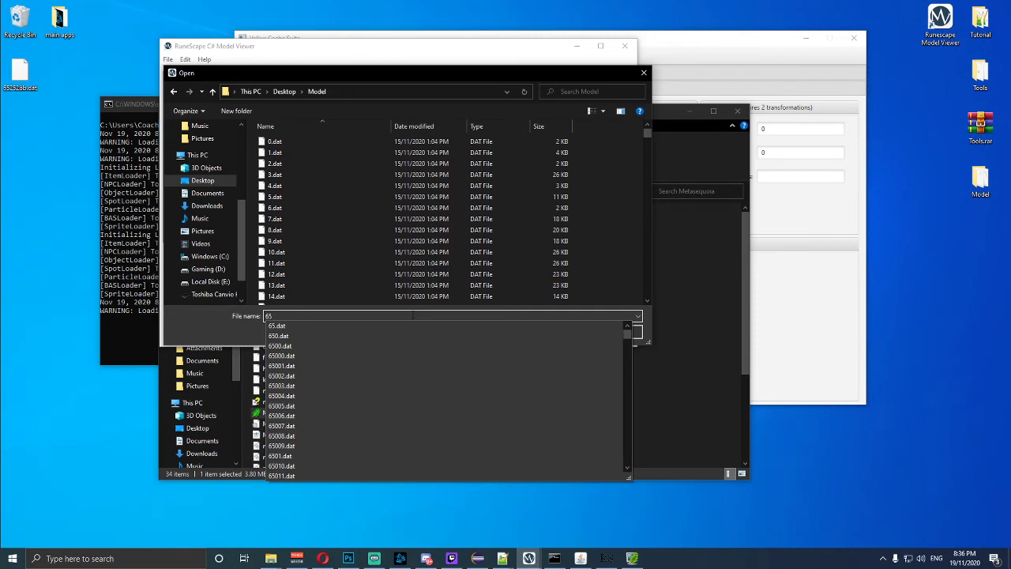
type("252")
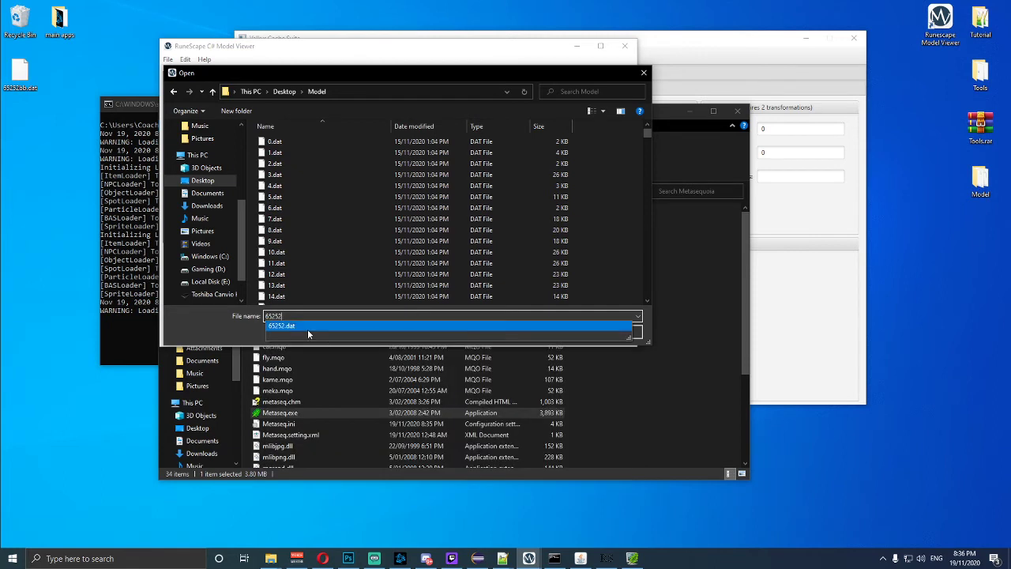
left_click(308, 330)
left_click(566, 331)
left_click_drag(408, 228, 445, 238)
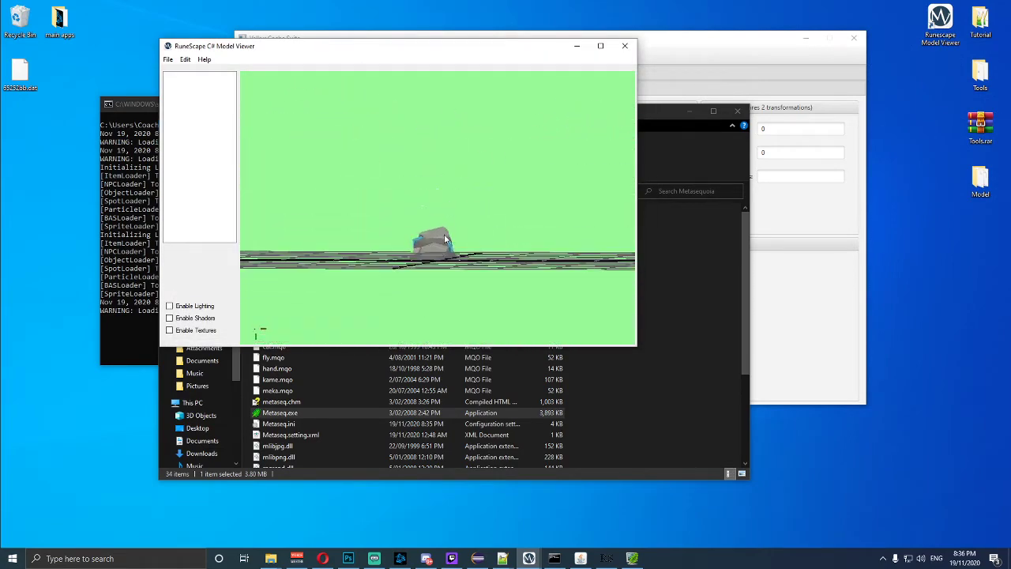
Export the rock model as MQO, close the viewer and open the Model folder.
left_click(167, 59)
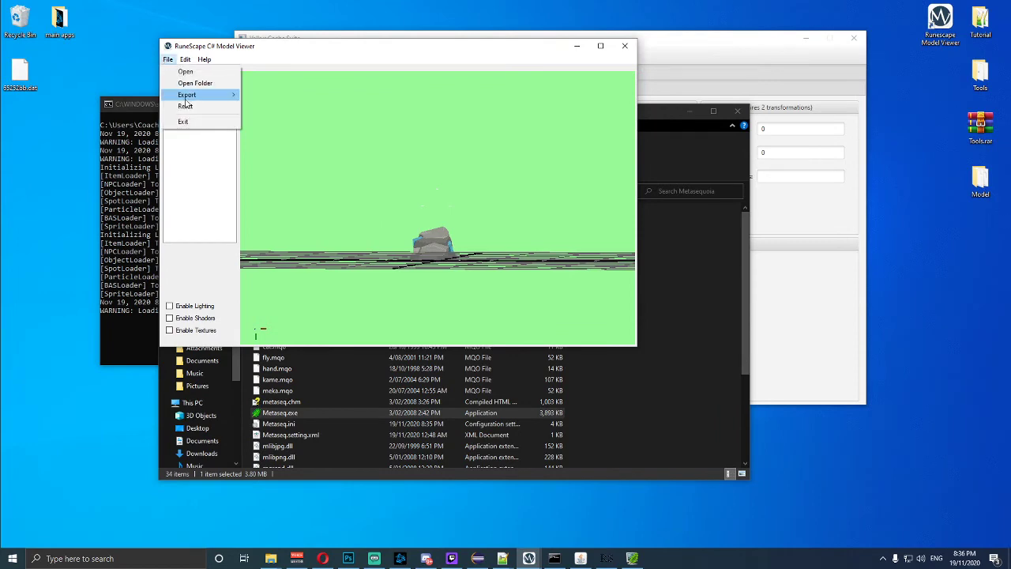
mouse_move(207, 95)
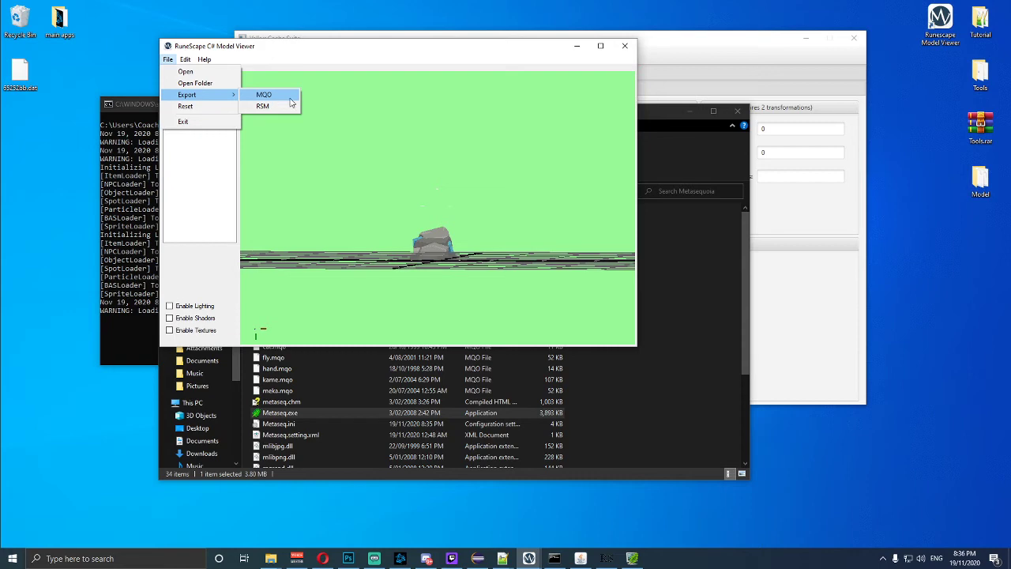
left_click(263, 95)
left_click(624, 49)
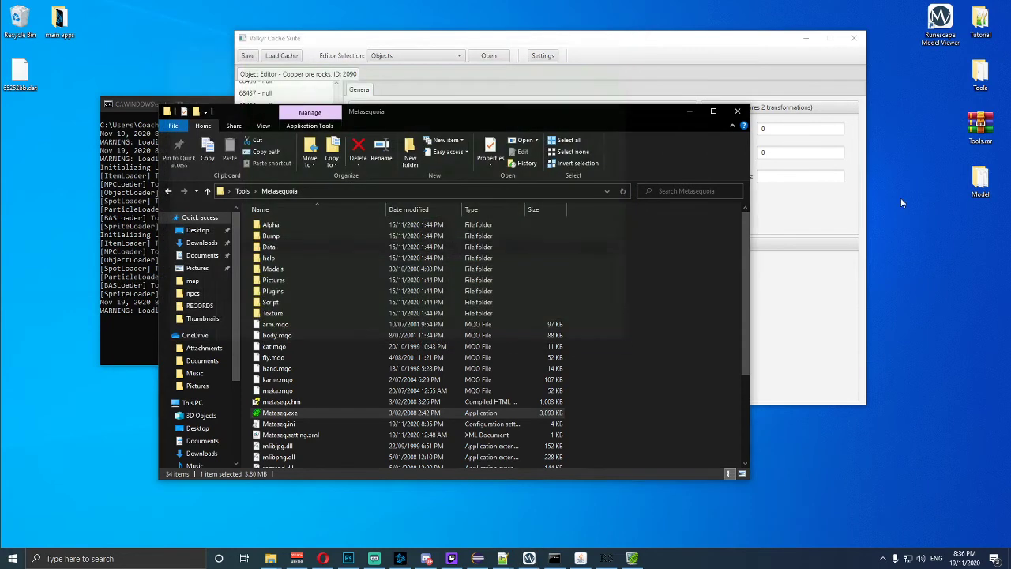
double_click(979, 180)
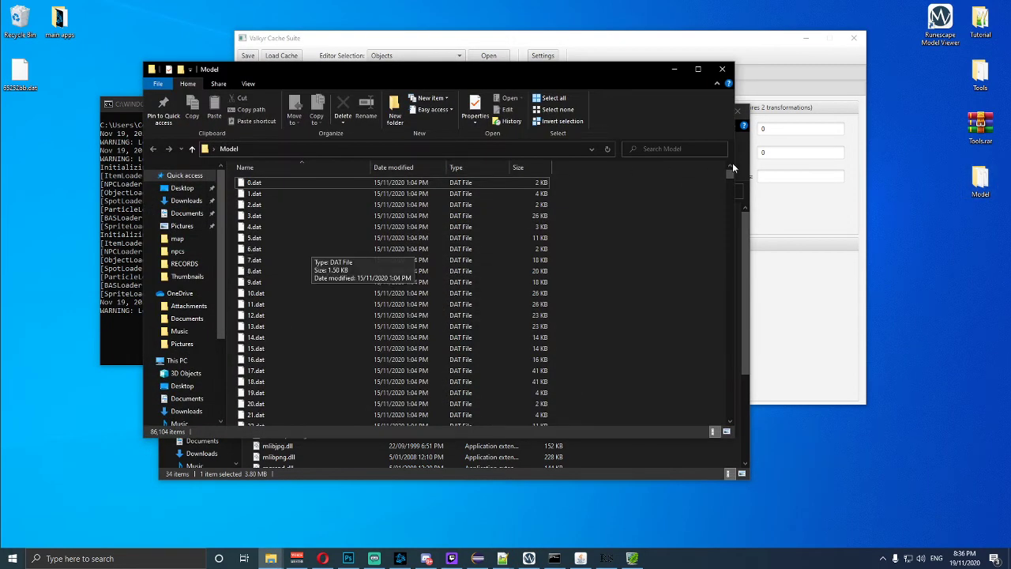
Search the Model folder for 'mqo' and move 65252b.mqo onto the desktop.
left_click(665, 153)
type("mqo")
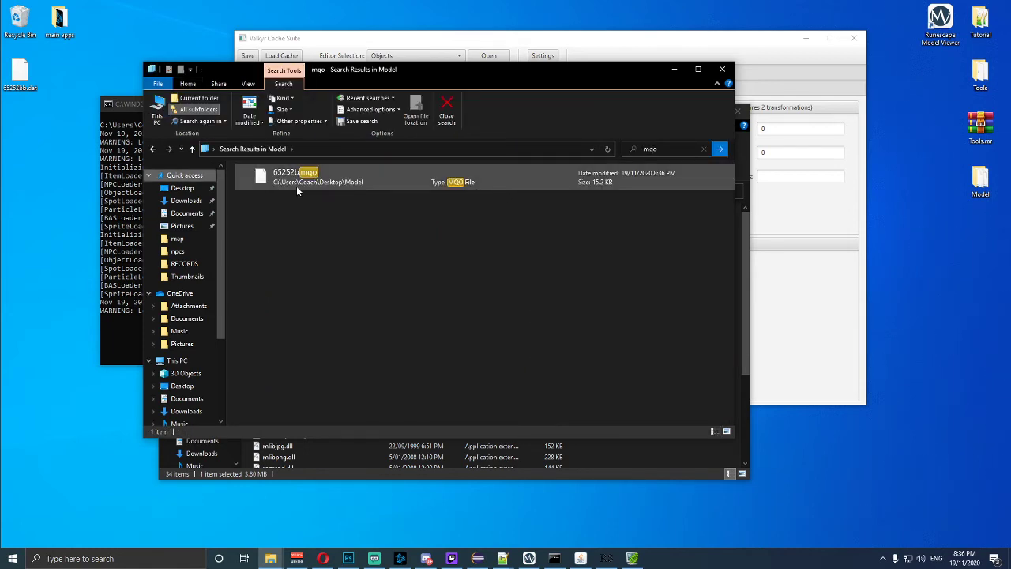
left_click_drag(293, 182, 40, 128)
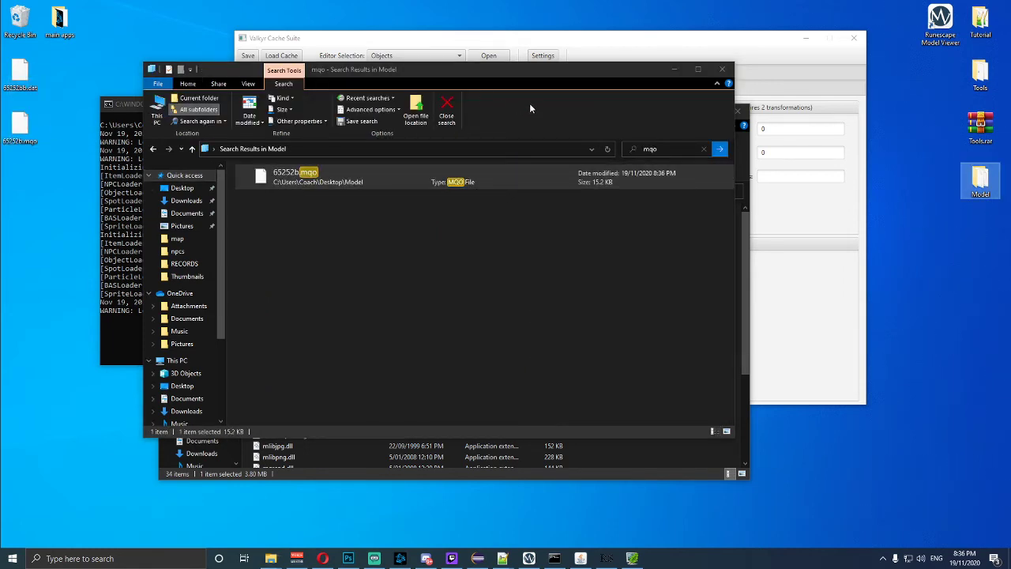
Close the search window and bring up Metasequoia's Open dialog.
left_click(722, 68)
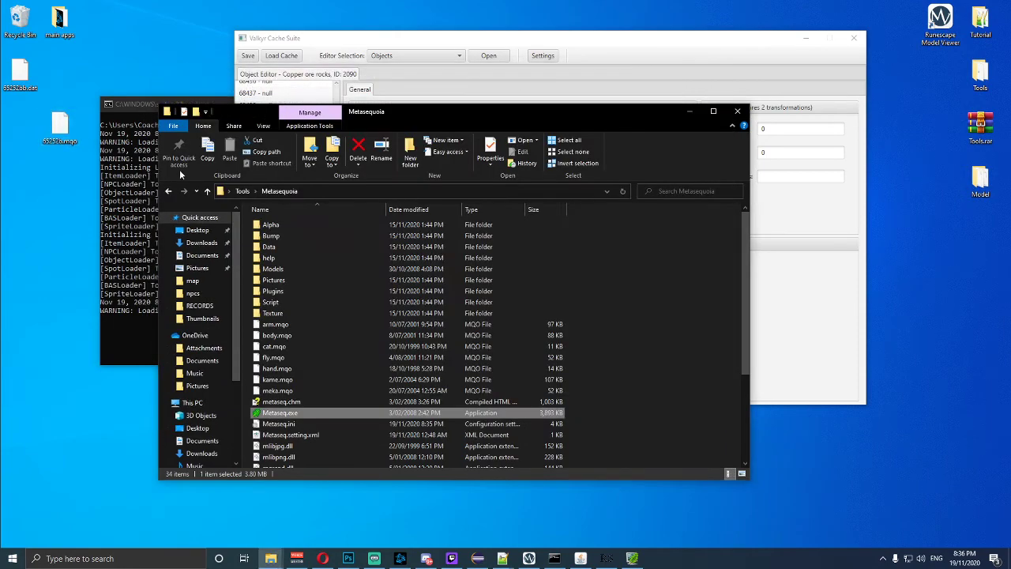
left_click(632, 558)
left_click(9, 17)
left_click(24, 39)
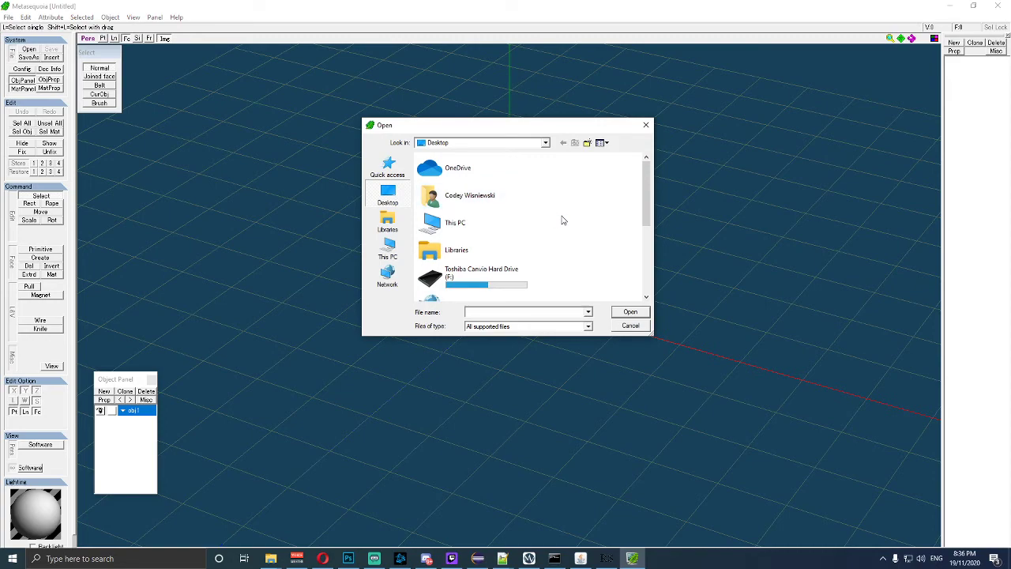
Open 65252b.mqo from the Desktop and rotate the view around the rock.
scroll(563, 237, "down", 3)
double_click(462, 284)
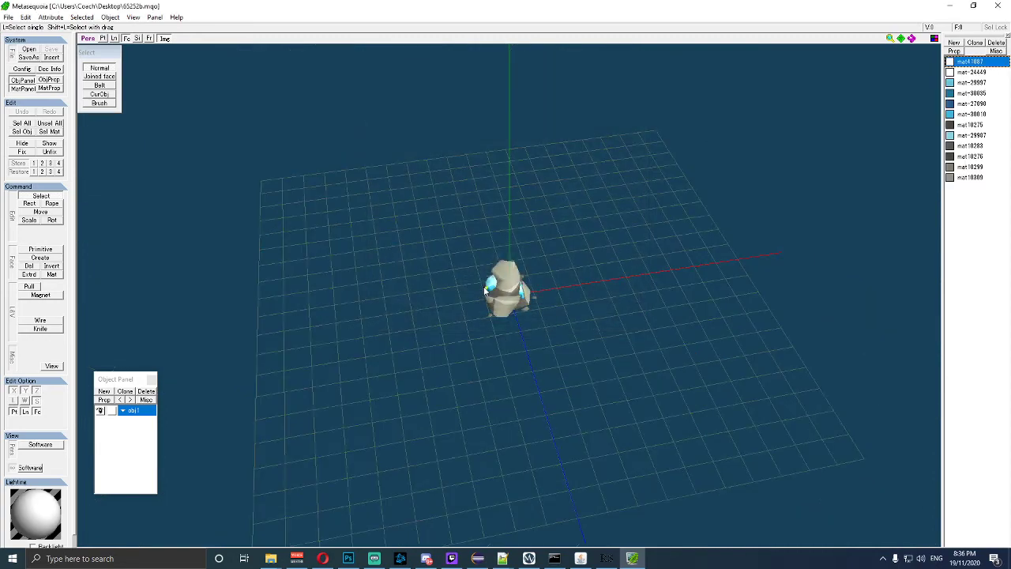
left_click_drag(498, 328, 466, 310)
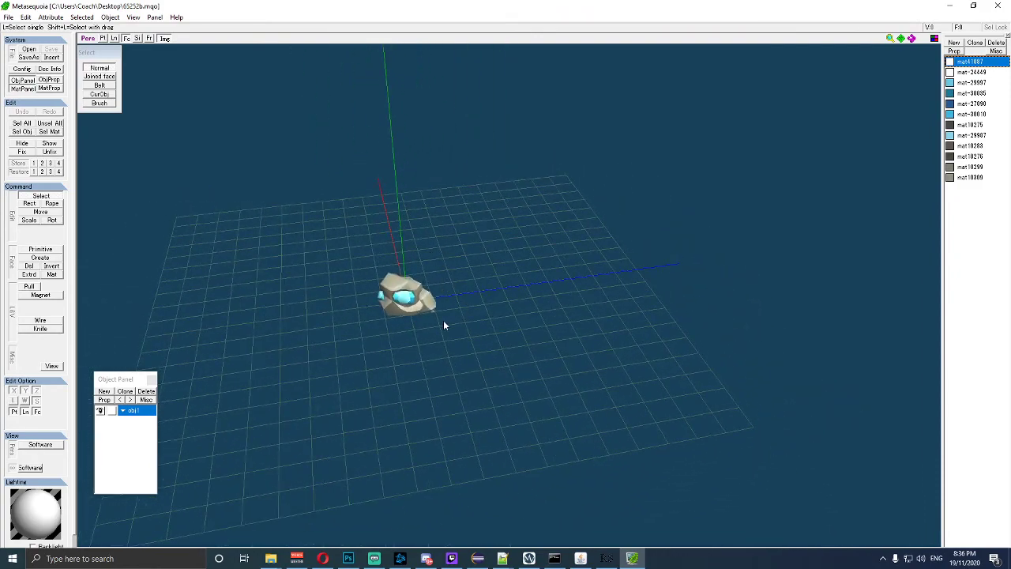
Try the select, lasso, move, scale and rotate tools, then zoom and pan onto the rock.
left_click(30, 204)
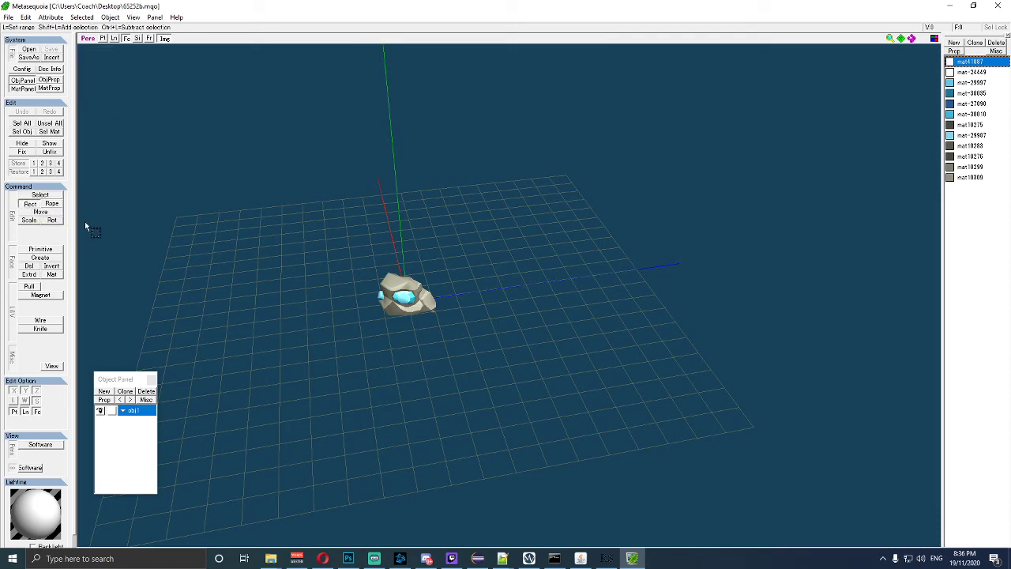
left_click_drag(318, 269, 318, 270)
left_click(52, 203)
mouse_move(197, 203)
left_mouse_down()
mouse_move(255, 273)
mouse_move(260, 224)
left_mouse_up()
left_click(37, 212)
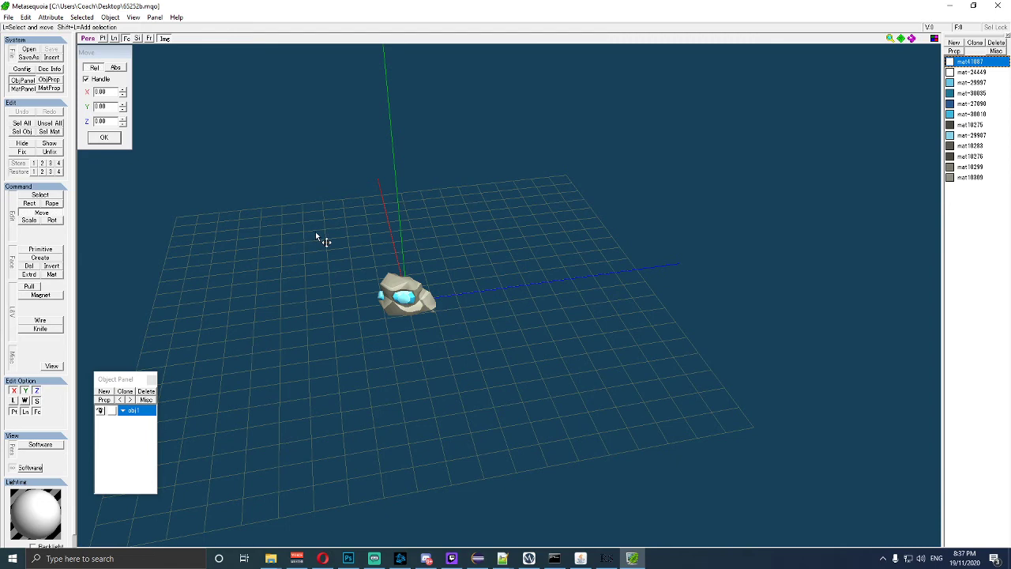
left_click(32, 221)
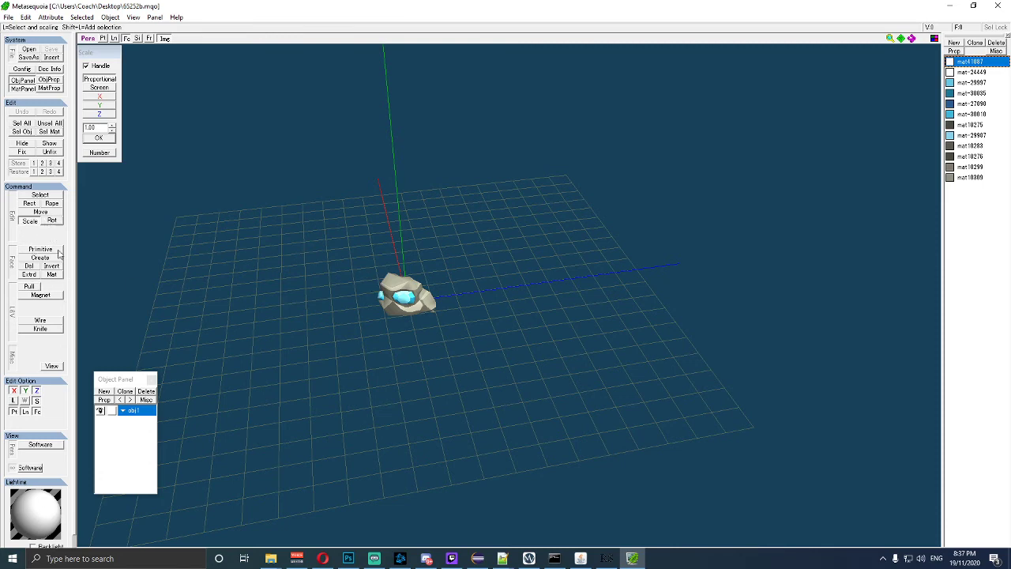
left_click(52, 221)
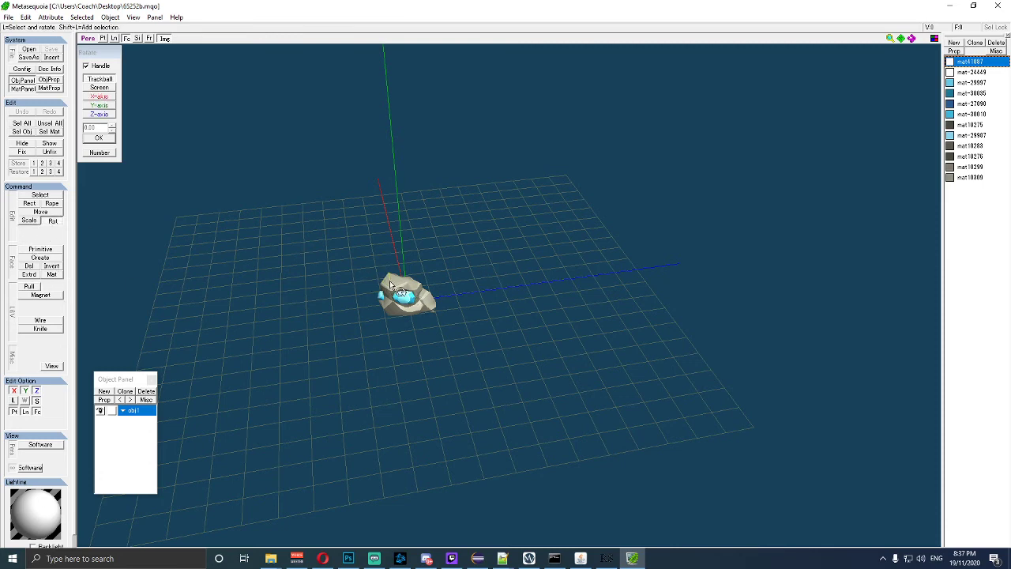
left_click(41, 195)
scroll(457, 322, "up", 8)
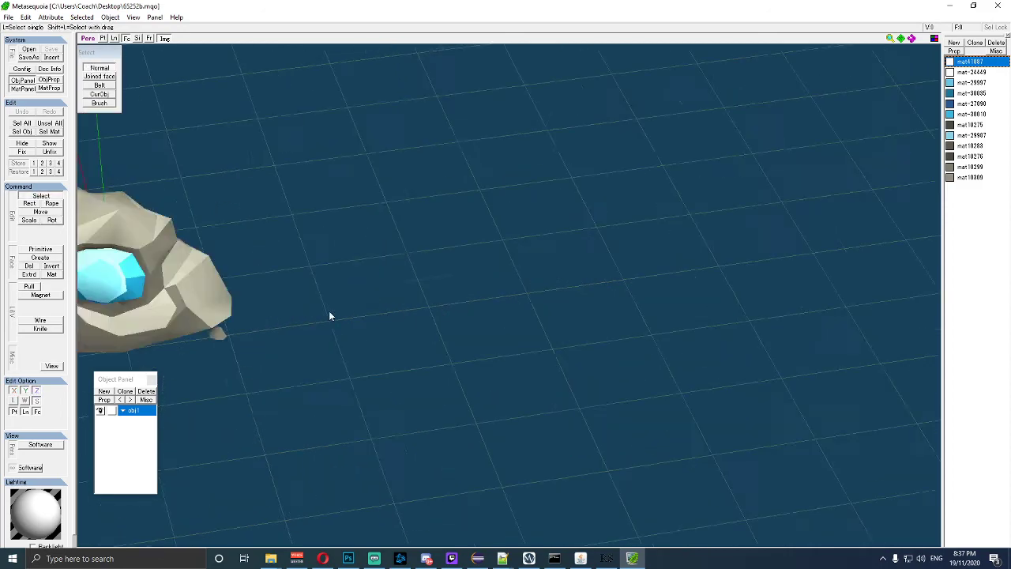
left_click_drag(325, 321, 479, 322)
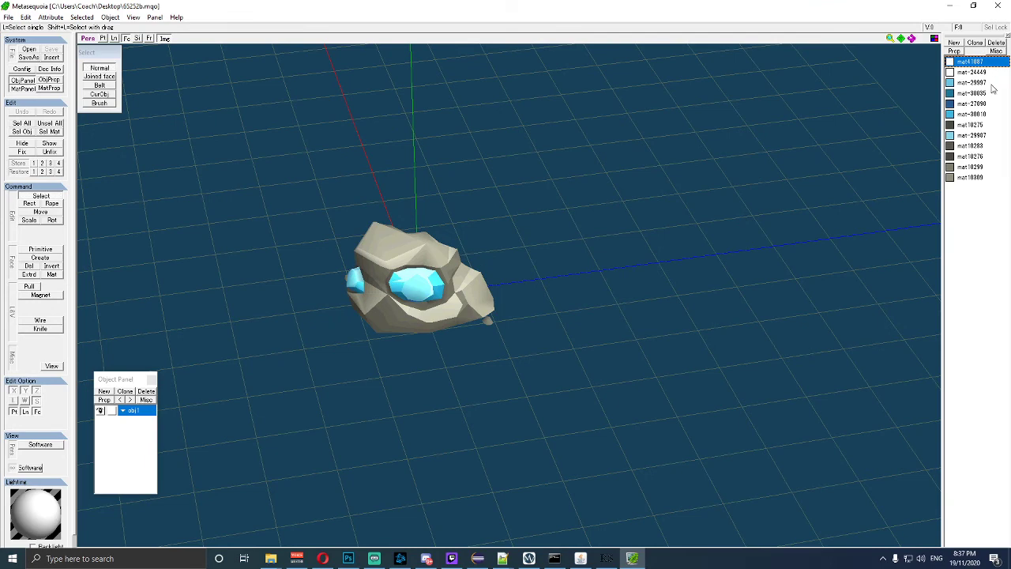
Make crystal materials mat-29997 (H176 S22 V91) and mat-30035 pale blue-white.
double_click(965, 83)
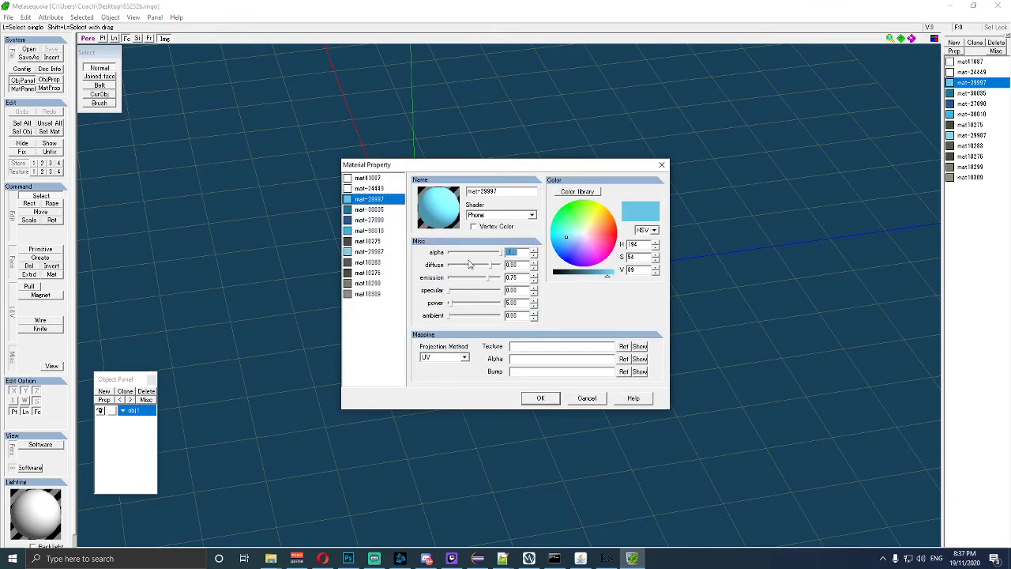
left_click(577, 236)
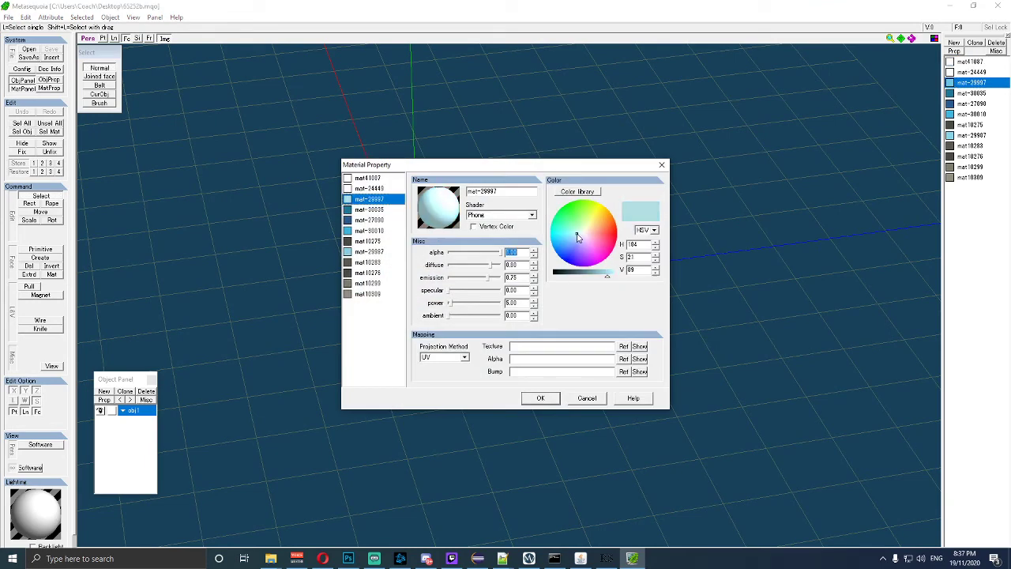
key("Tab")
mouse_move(609, 281)
left_mouse_down()
mouse_move(562, 278)
mouse_move(607, 285)
left_mouse_up()
left_click(376, 210)
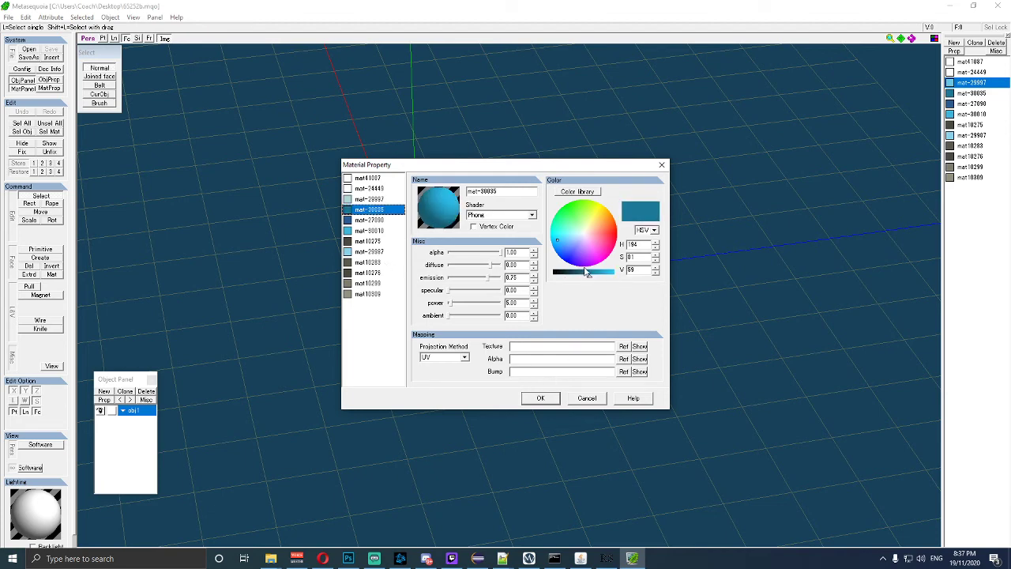
left_click_drag(591, 277, 605, 281)
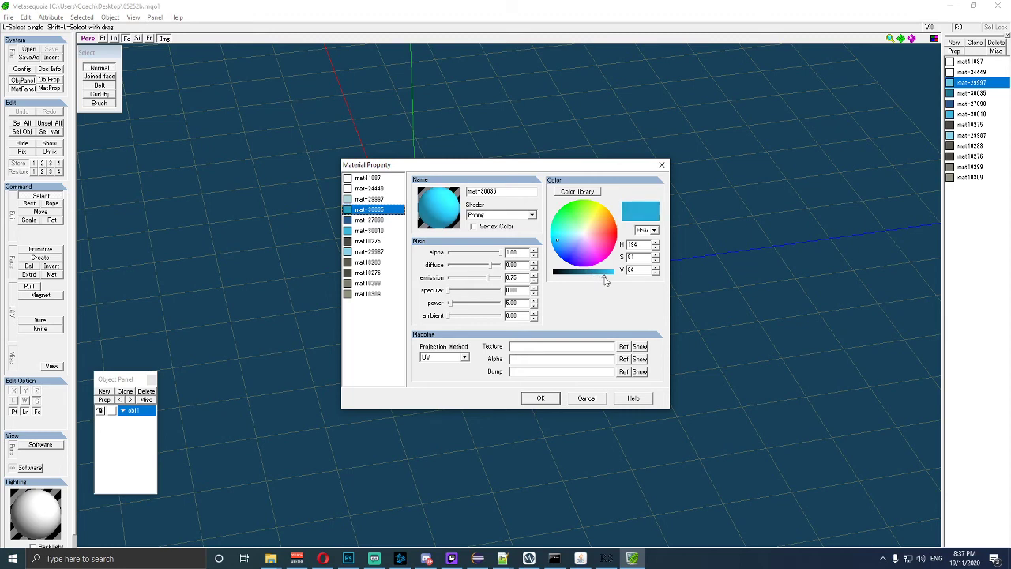
left_click(577, 233)
Make mat-27090, mat-30010 and mat-29987 pale too, and apply the colours.
left_click(365, 221)
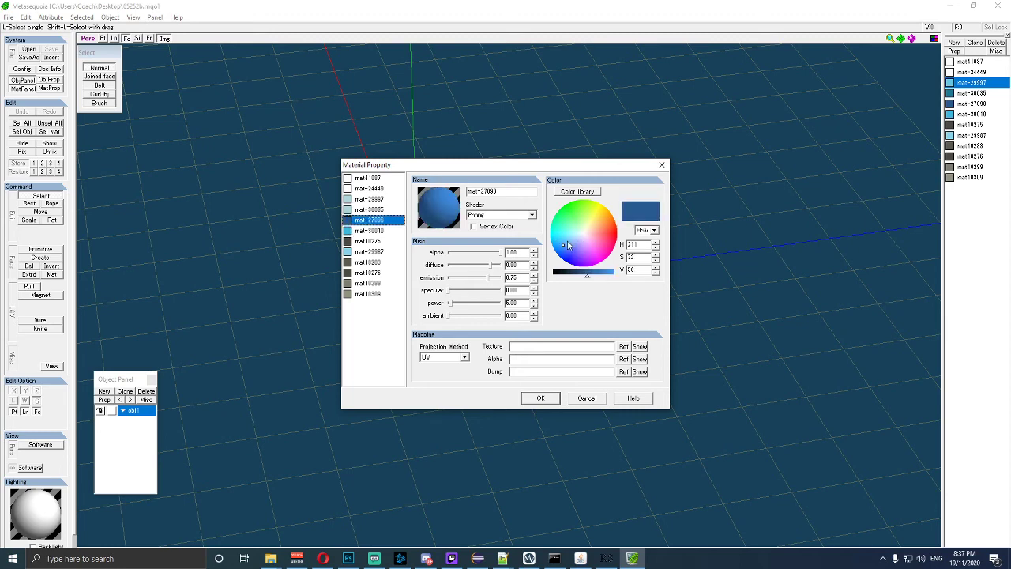
left_click(575, 235)
left_click(575, 231)
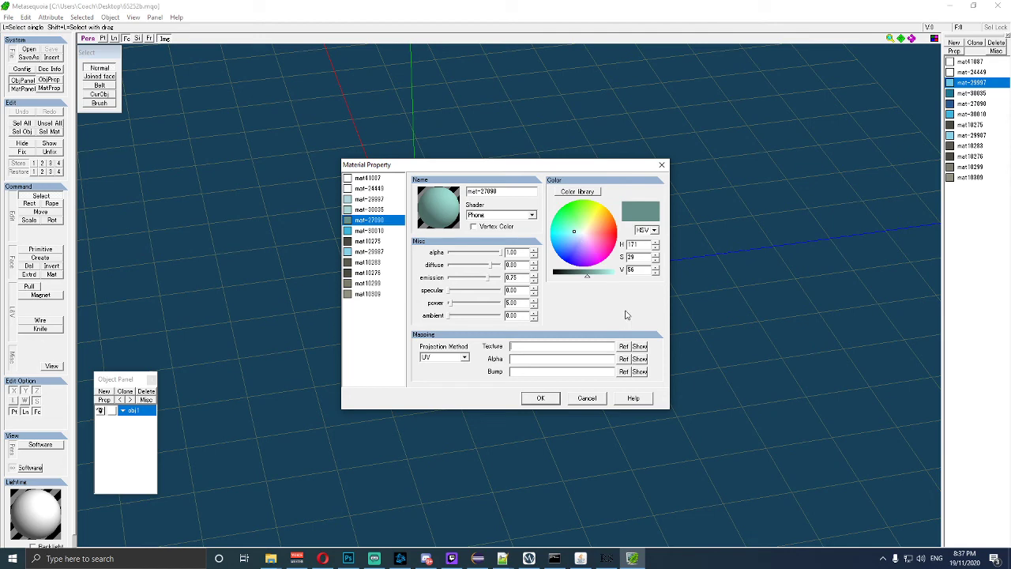
left_click_drag(586, 276, 602, 278)
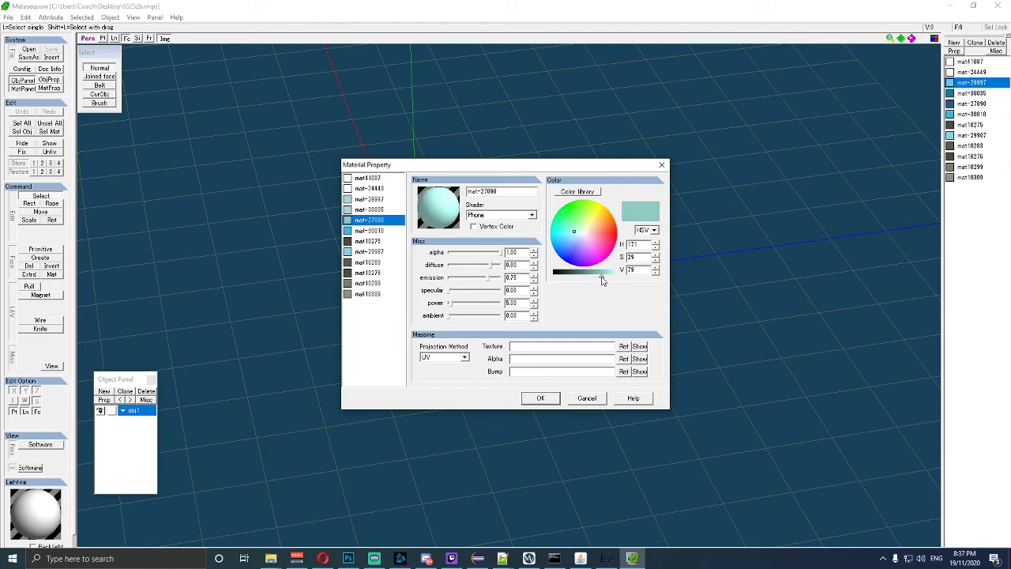
left_click(362, 231)
left_click_drag(560, 241, 578, 230)
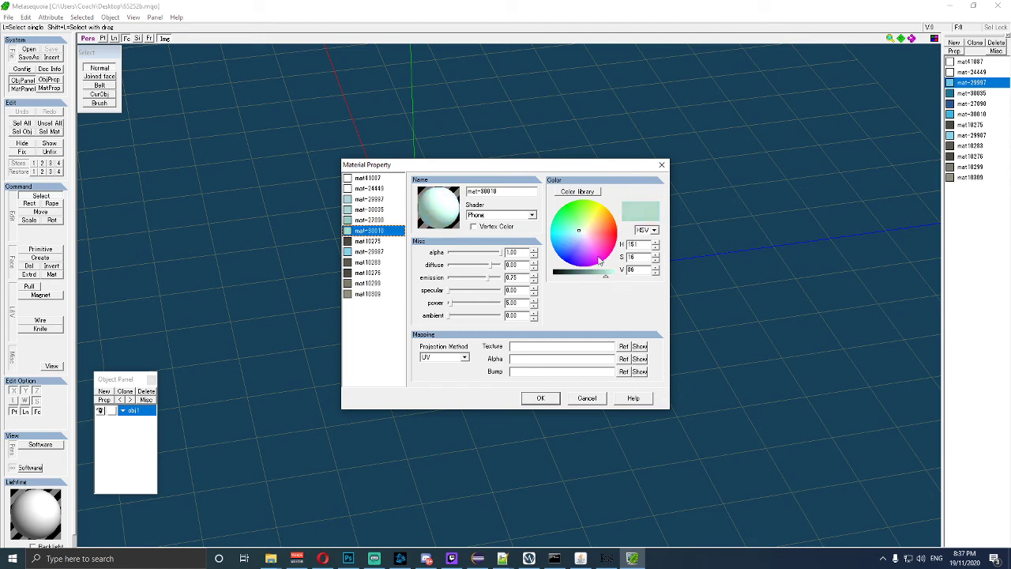
left_click(366, 251)
left_click(576, 235)
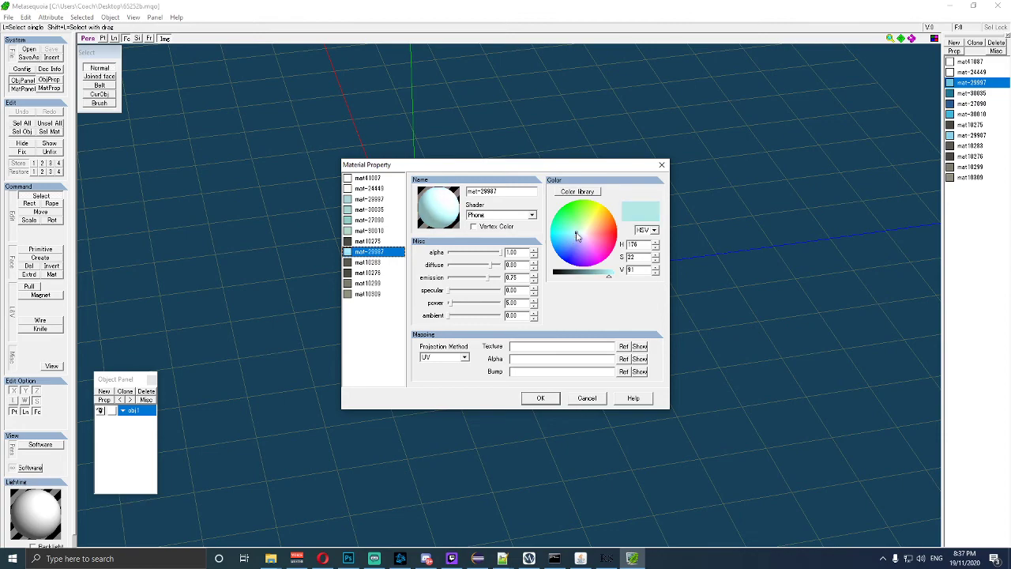
left_click(541, 397)
Inspect the recoloured rock, save 65252b.mqo and close Metasequoia.
left_click_drag(505, 319, 673, 324)
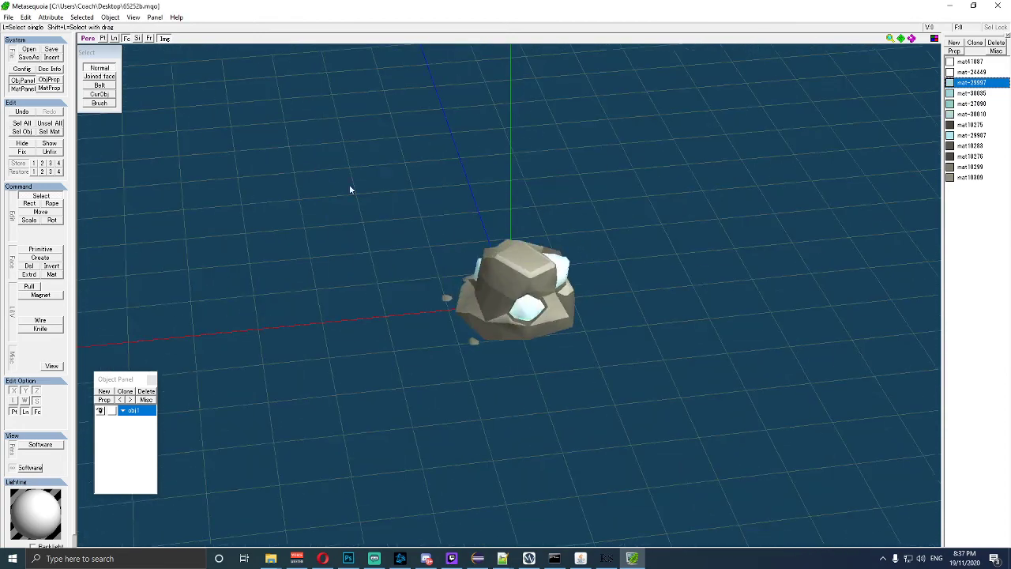
left_click(8, 16)
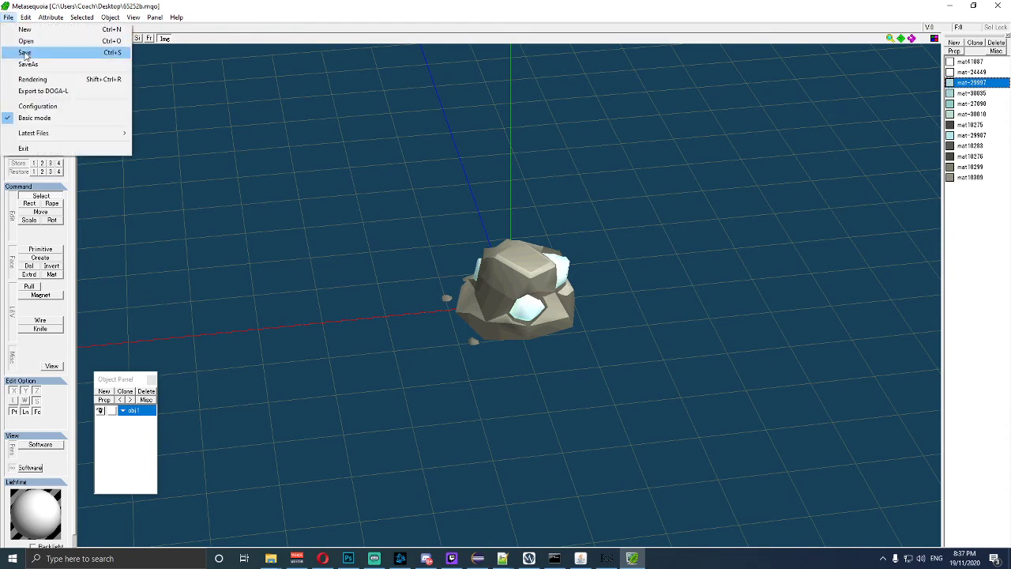
left_click(26, 54)
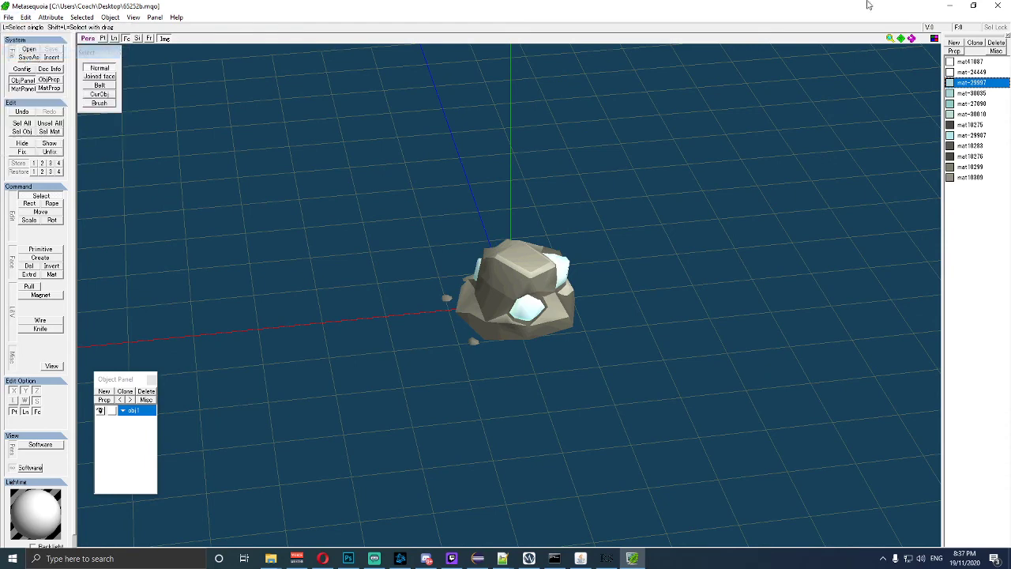
left_click(997, 6)
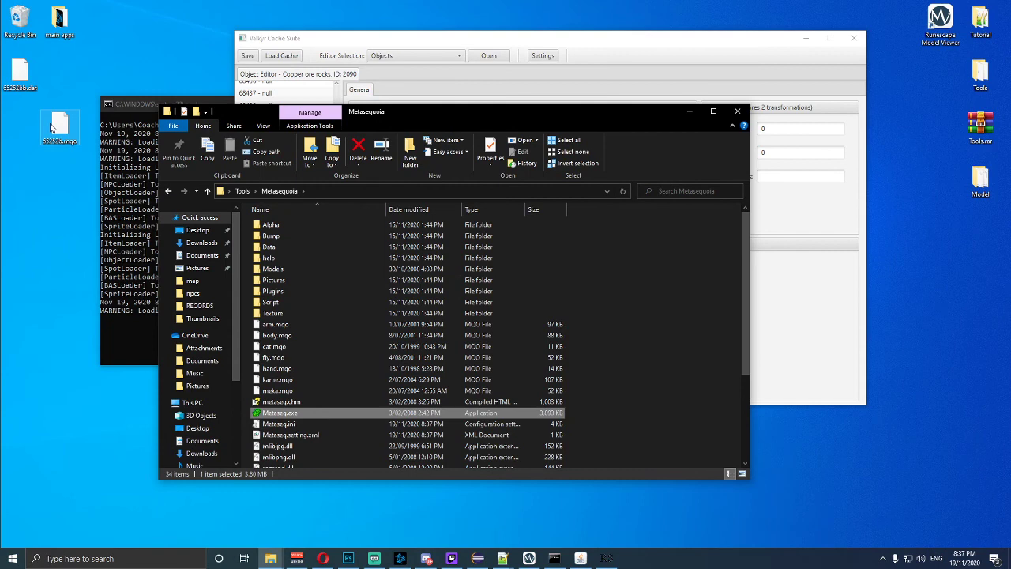
Load the recoloured 65252b.mqo into DatMaker.
left_click_drag(69, 136, 29, 136)
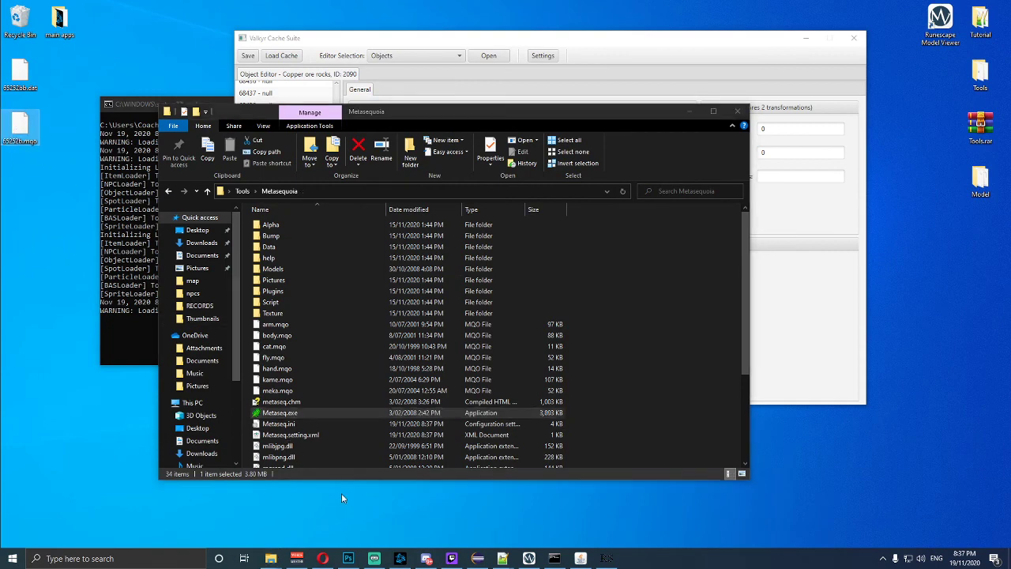
left_click(50, 38)
left_click(62, 51)
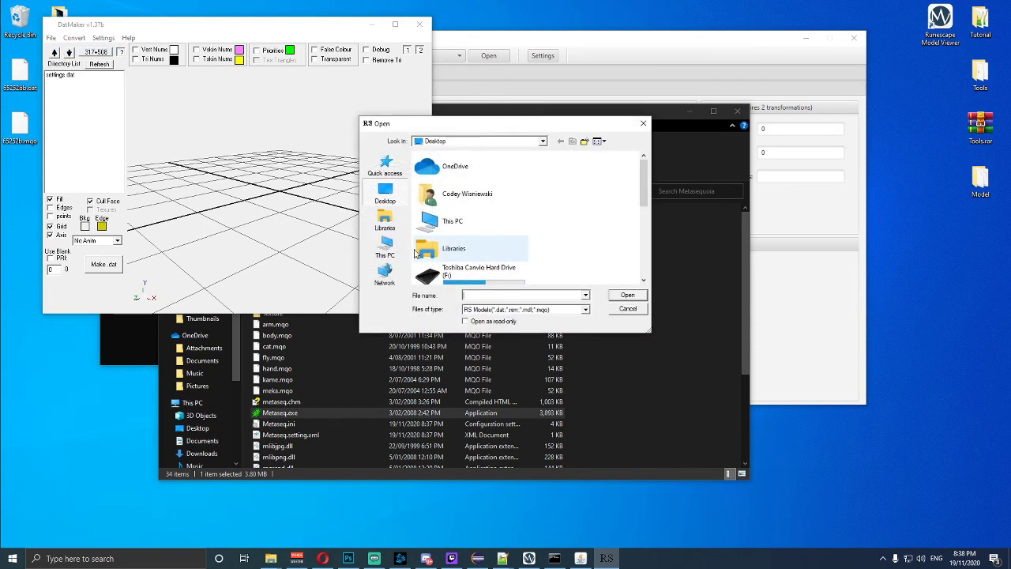
double_click(457, 245)
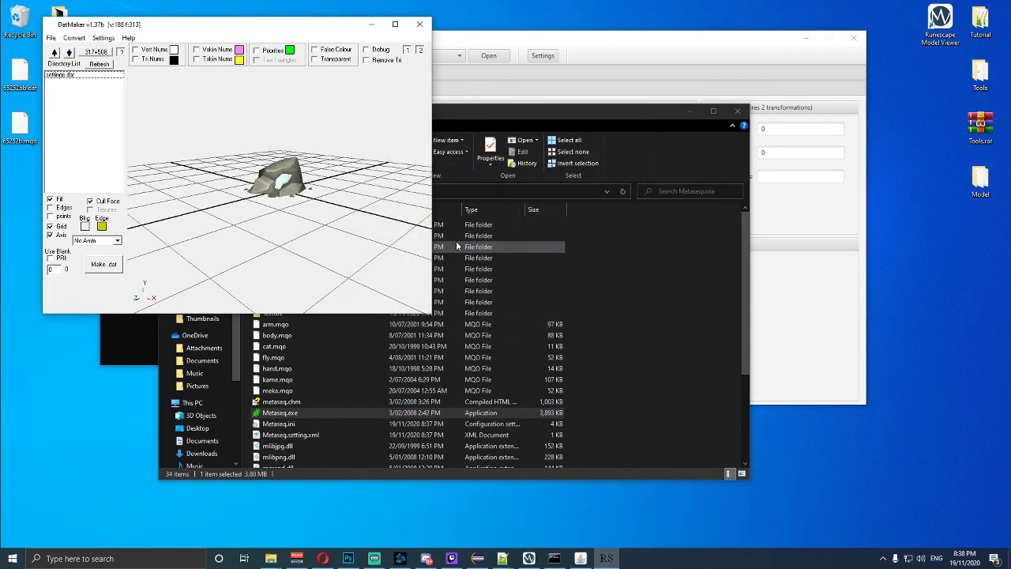
left_click(52, 40)
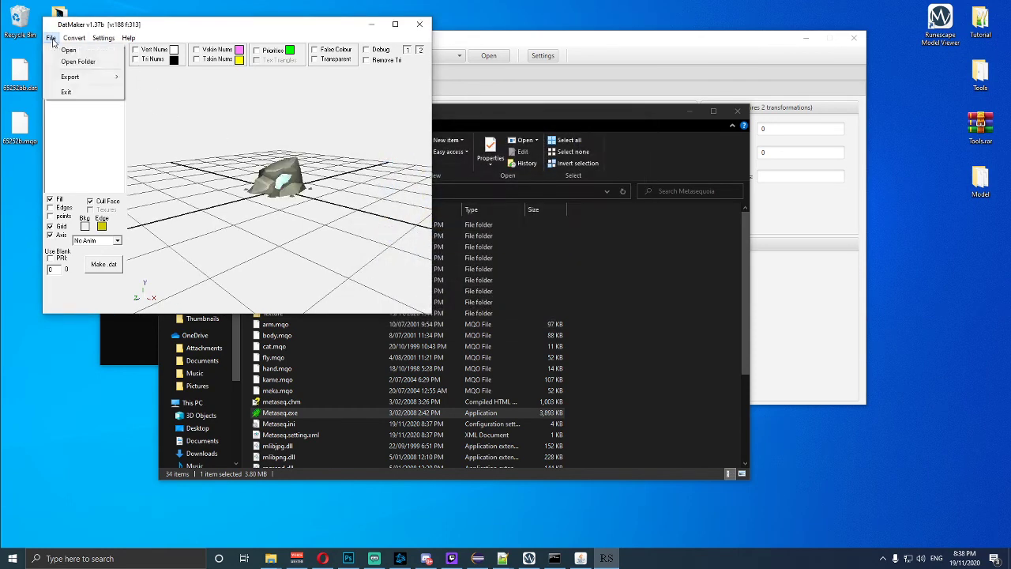
left_click(95, 288)
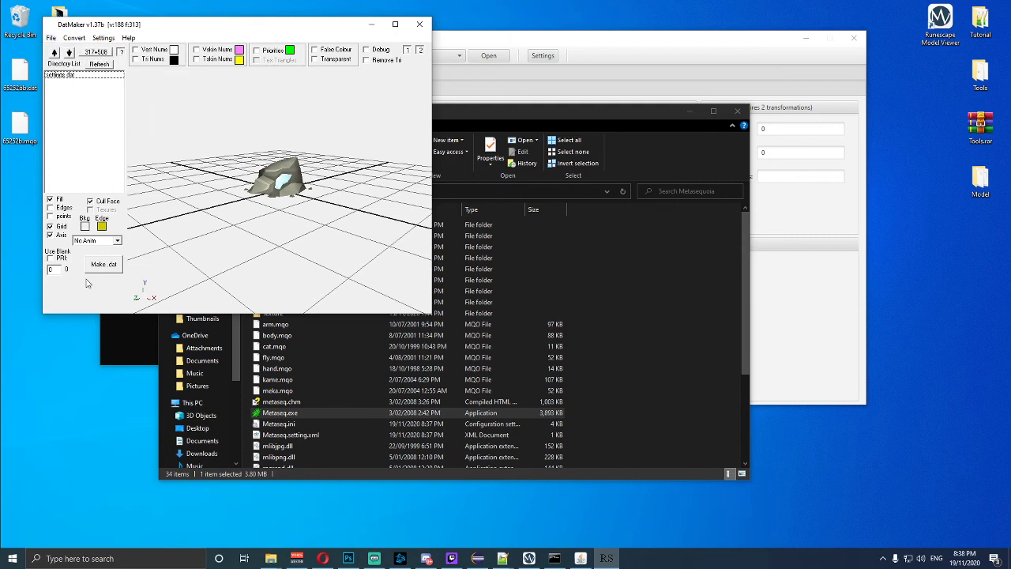
Keep No Anim as the animation and view the model from above.
left_click(117, 240)
left_click(116, 248)
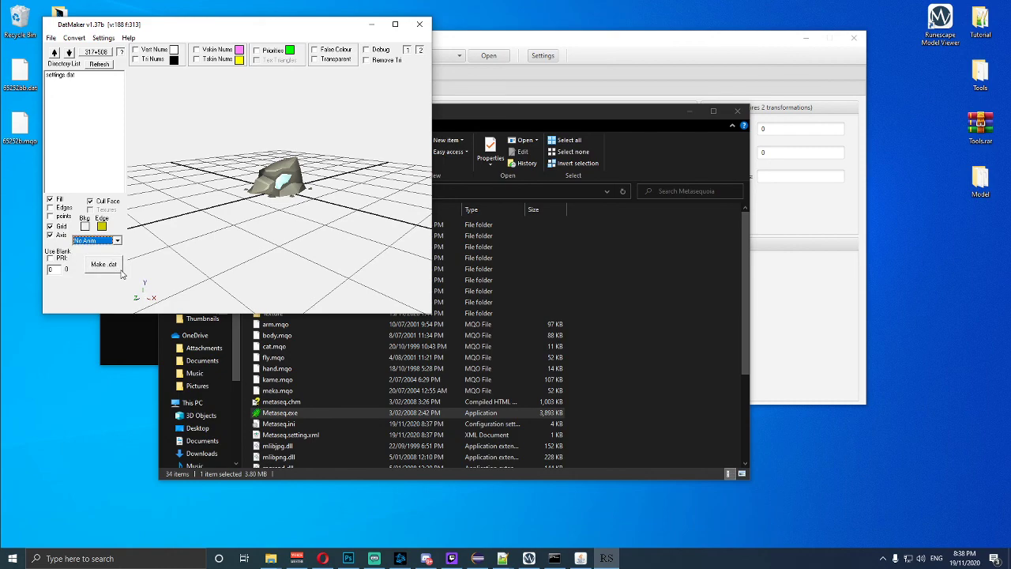
left_click_drag(289, 182, 386, 213)
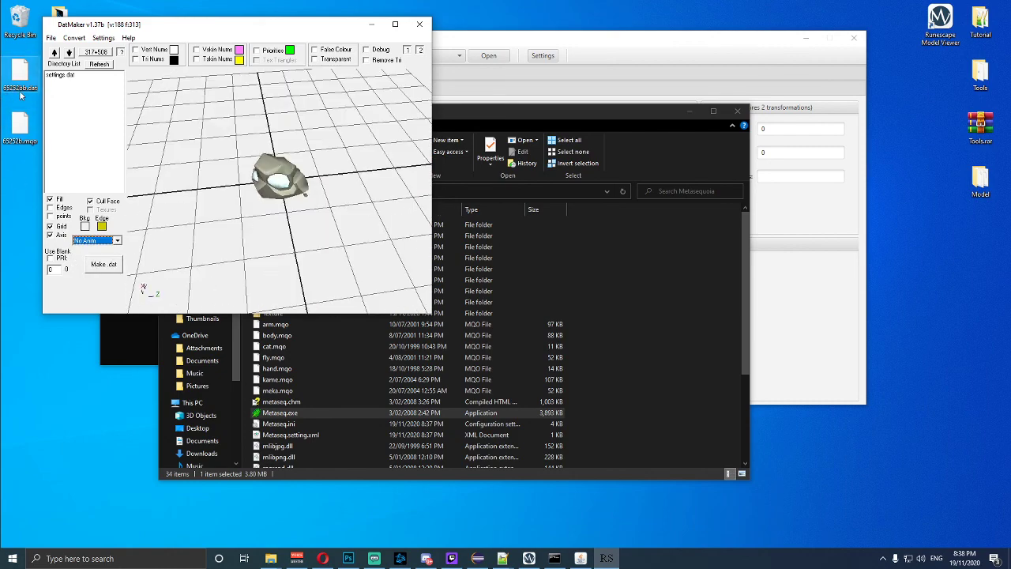
Close DatMaker, minimise Explorer and bring the cmd console to the front.
left_click(418, 24)
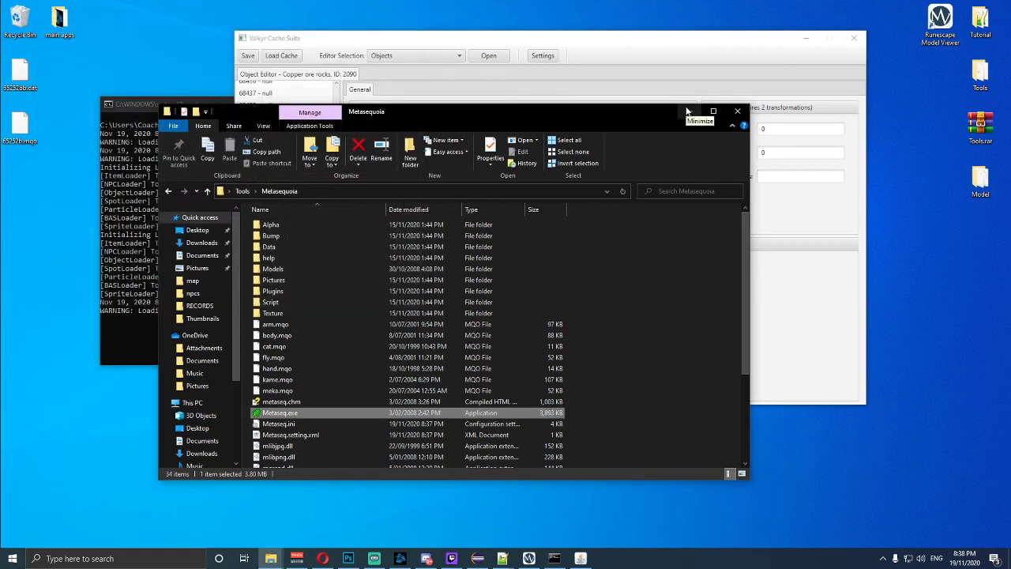
left_click(687, 112)
left_click(217, 105)
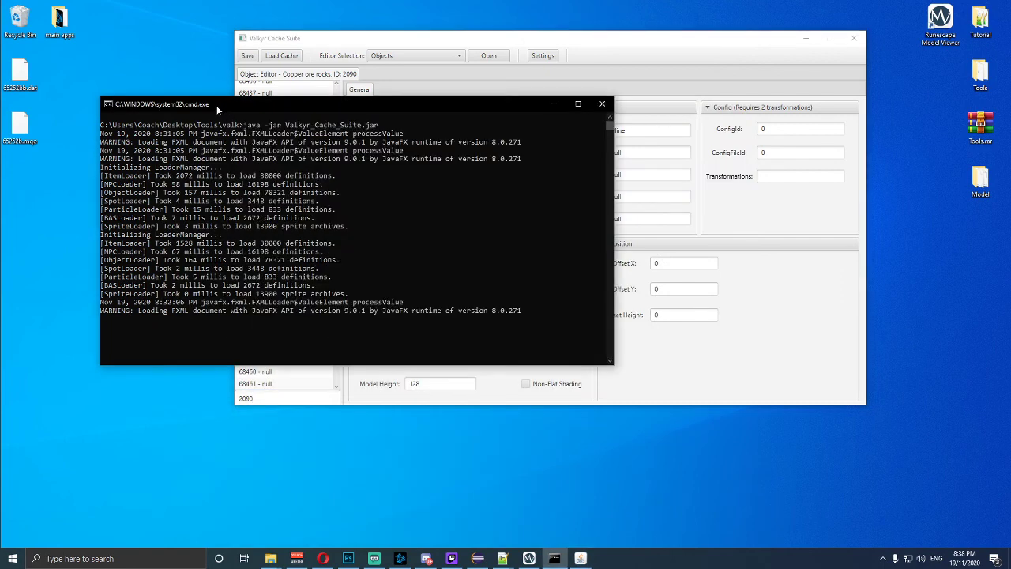